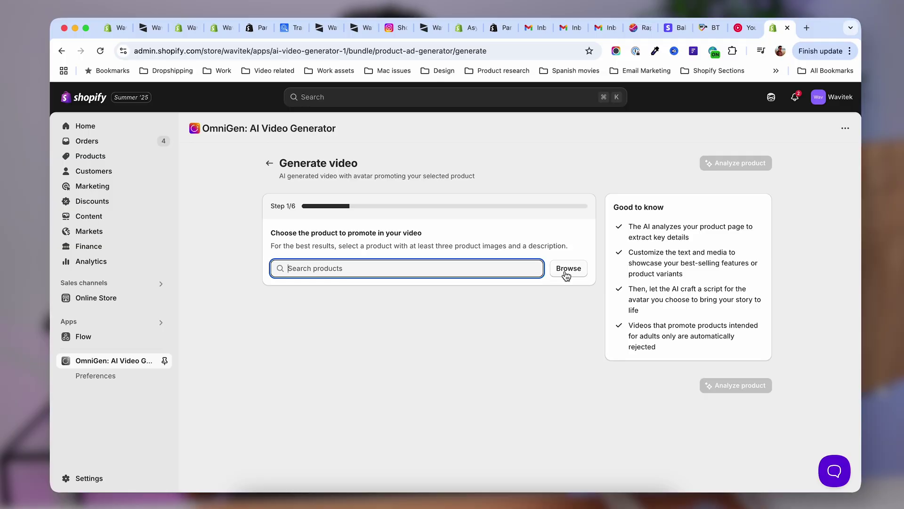
Browse the store's products and select the one to promote in the video
click(567, 268)
click(369, 264)
click(660, 458)
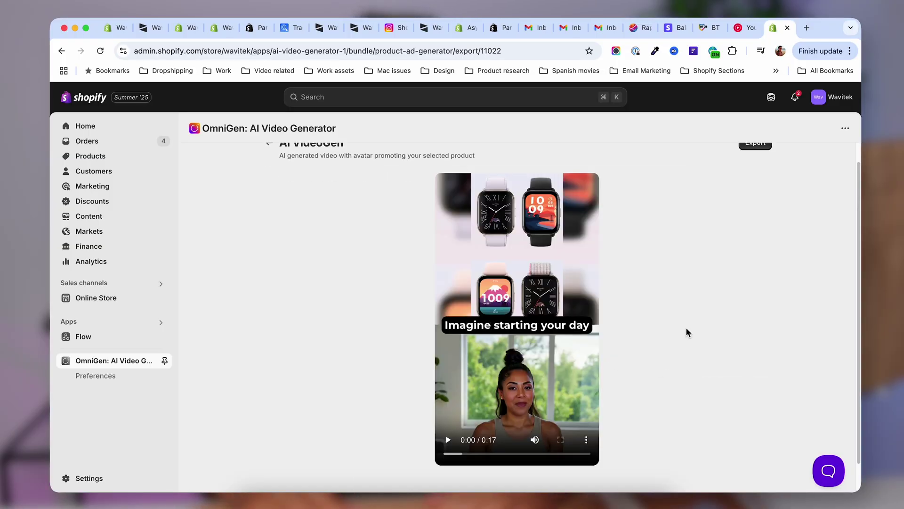
scroll(685, 327, up, 1)
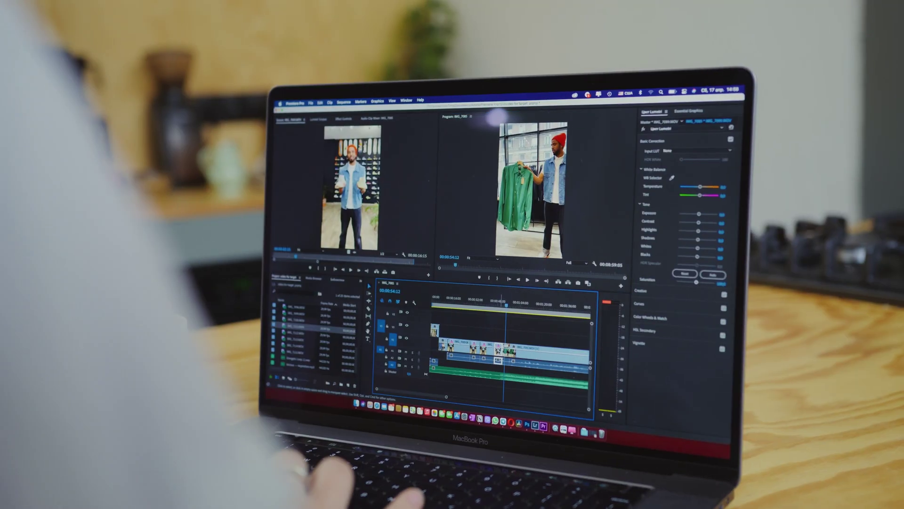
right_click(496, 361)
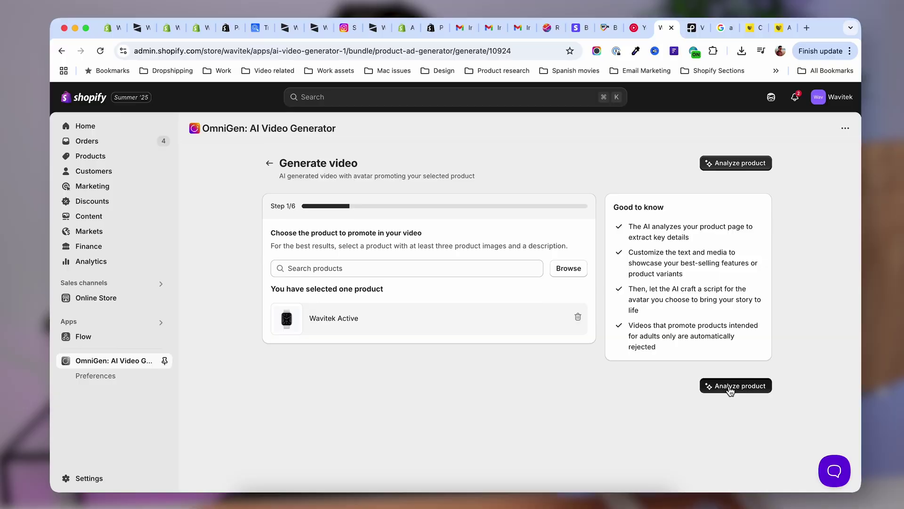
Run the AI analysis on the selected Wavitek Active product
click(730, 387)
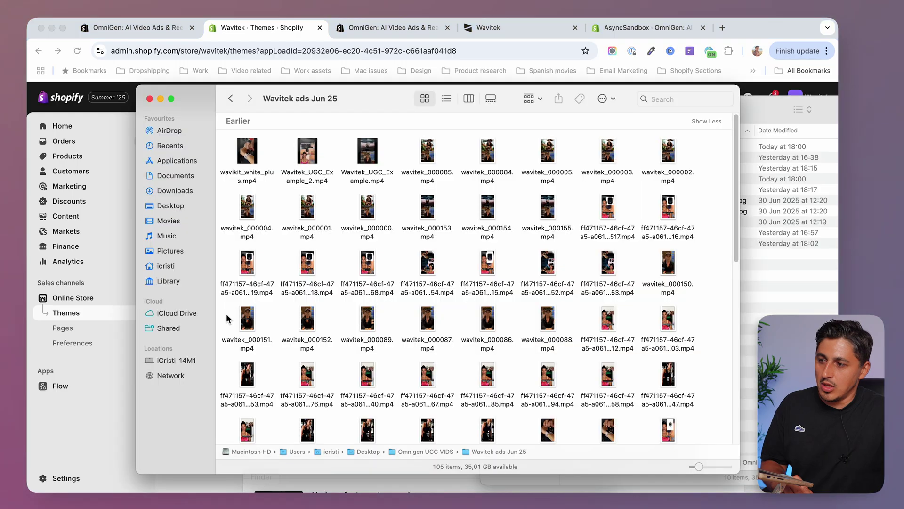
Preview the example ads Wavitek_UGC_Example_2.mp4 and Wavitek_UGC_Example.mp4 in the Wavitek ads Jun 25 folder
scroll(403, 276, down, 2)
scroll(377, 259, up, 2)
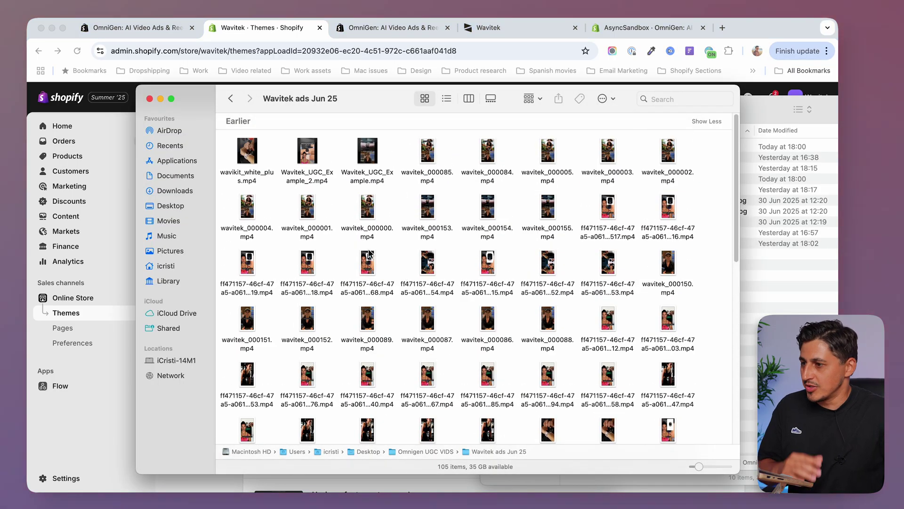
click(307, 152)
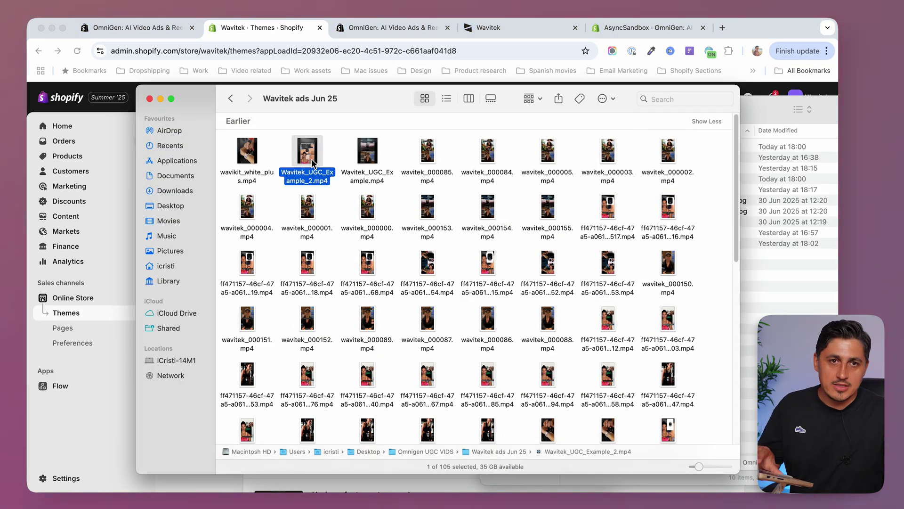
key(space)
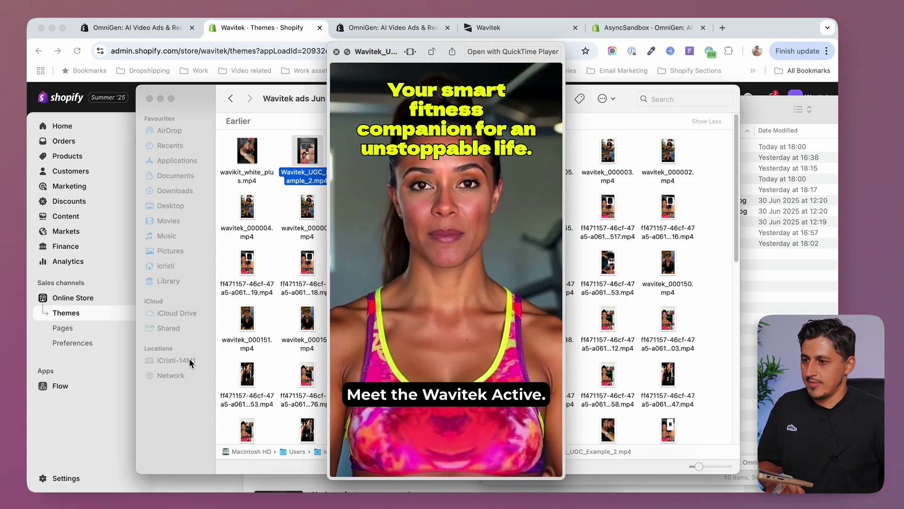
key(space)
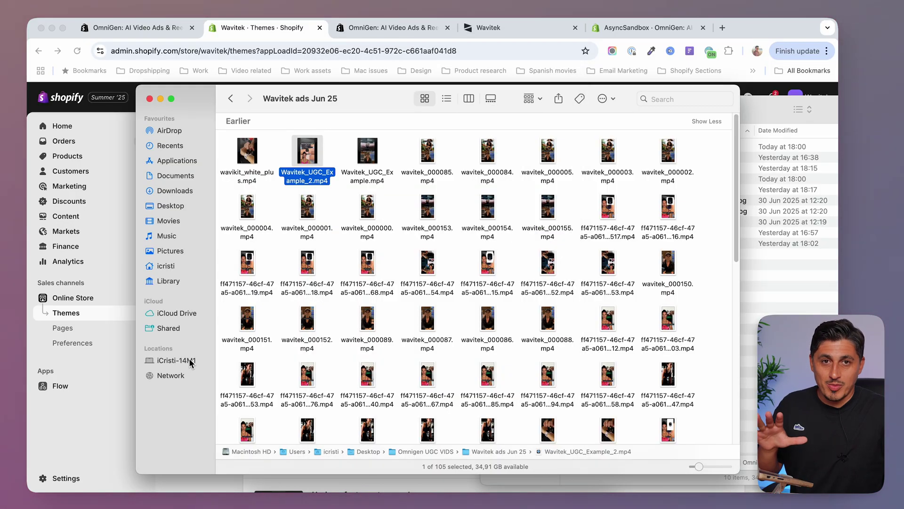
click(368, 170)
key(space)
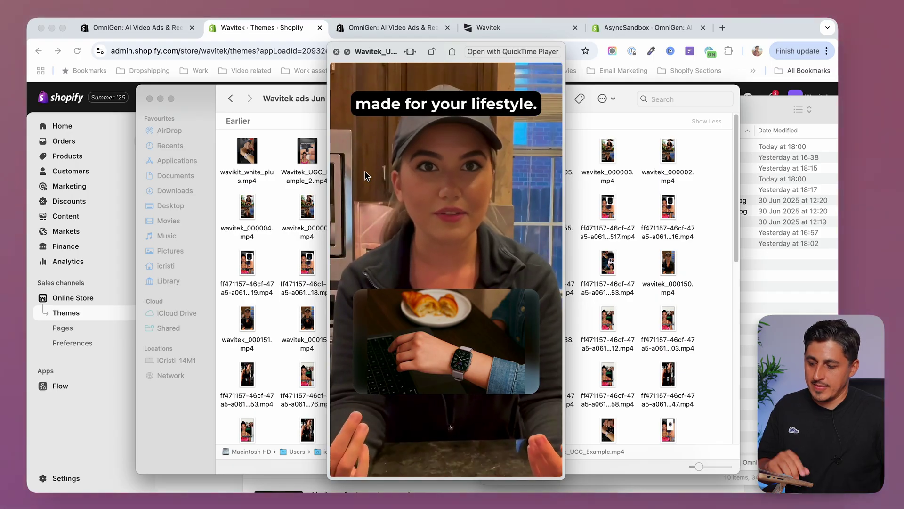
key(space)
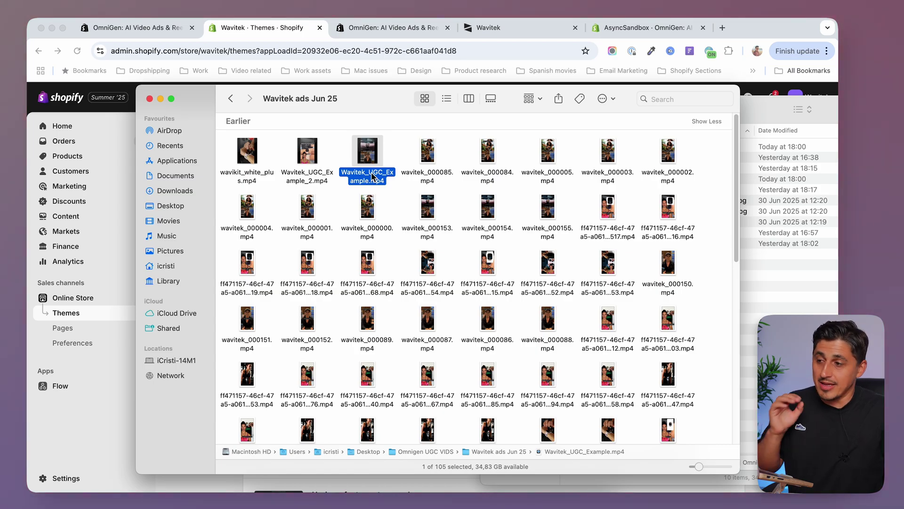
Switch to the browser and look at the store's installed apps and OmniGen's Shopify App Store listing
click(103, 430)
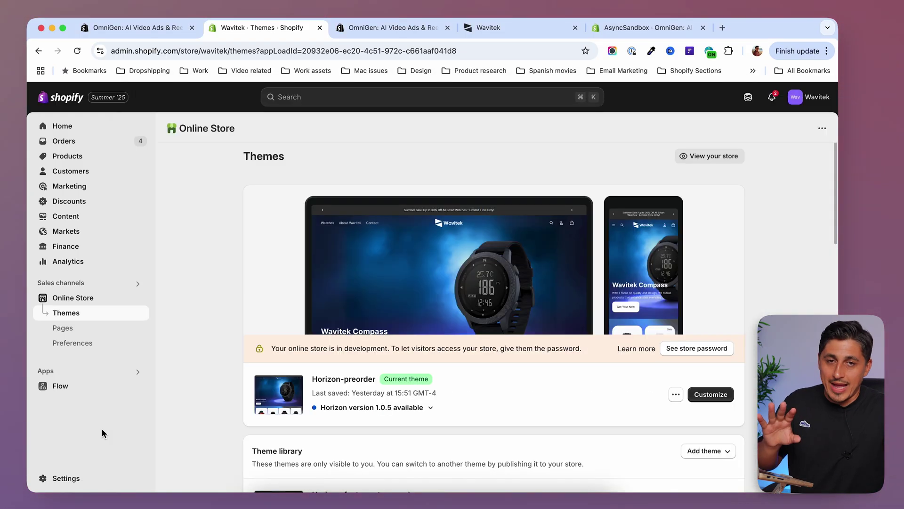
click(107, 374)
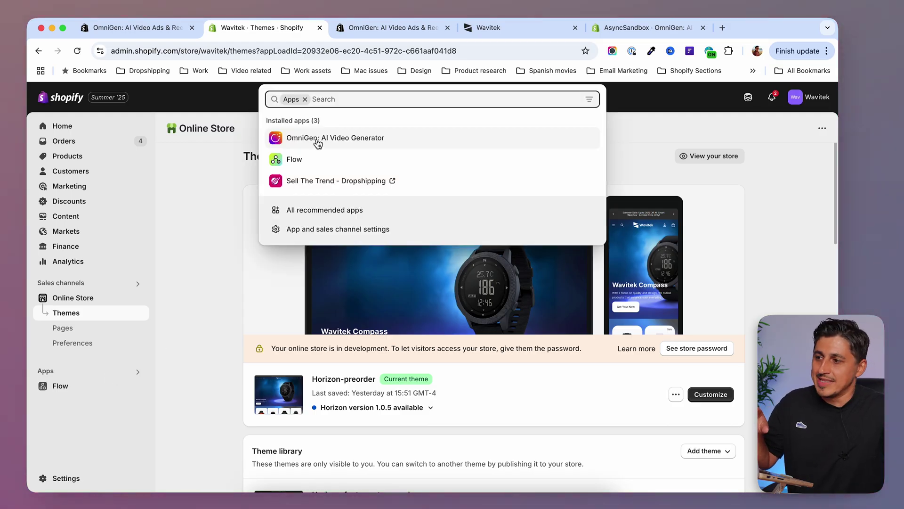
click(214, 258)
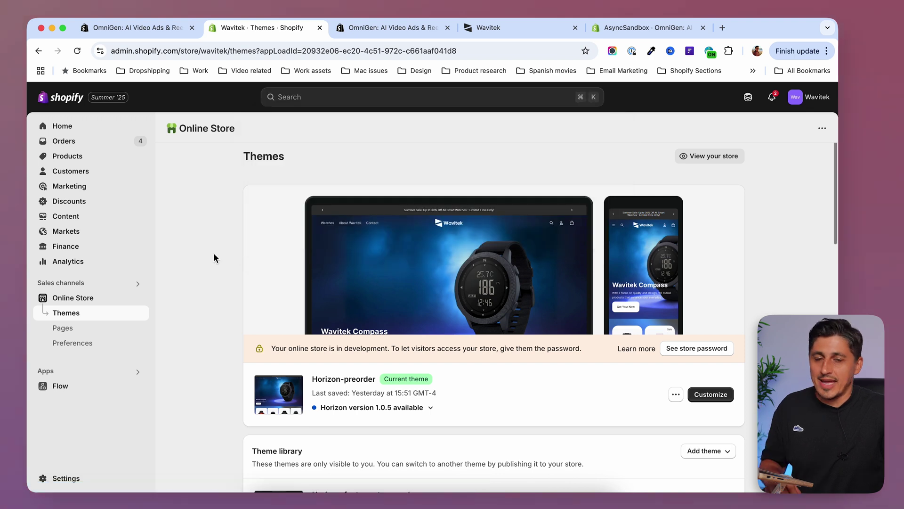
click(380, 30)
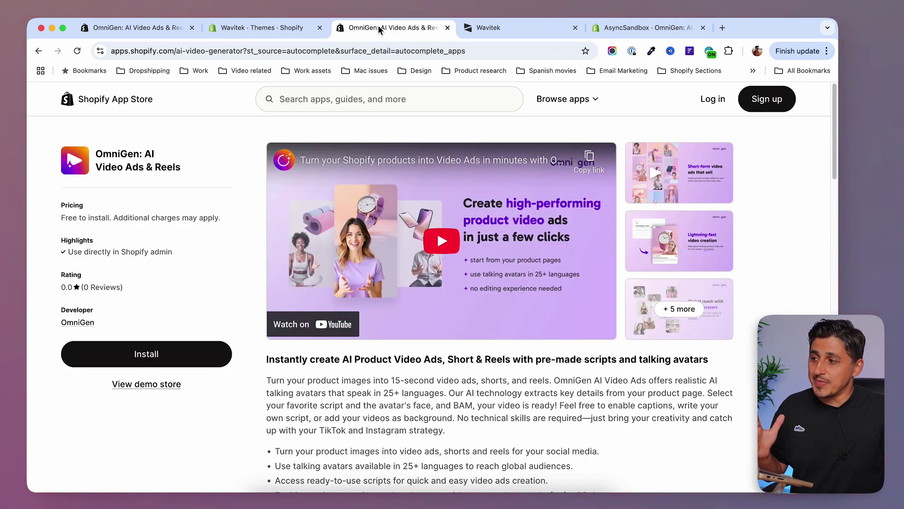
drag(100, 153, 118, 151)
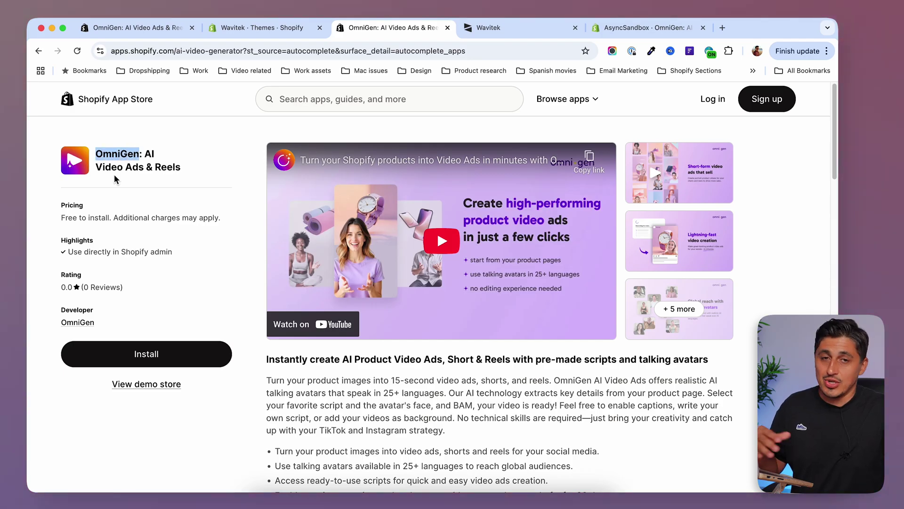
Return to the store admin and open OmniGen: AI Video Generator from the installed apps
click(289, 29)
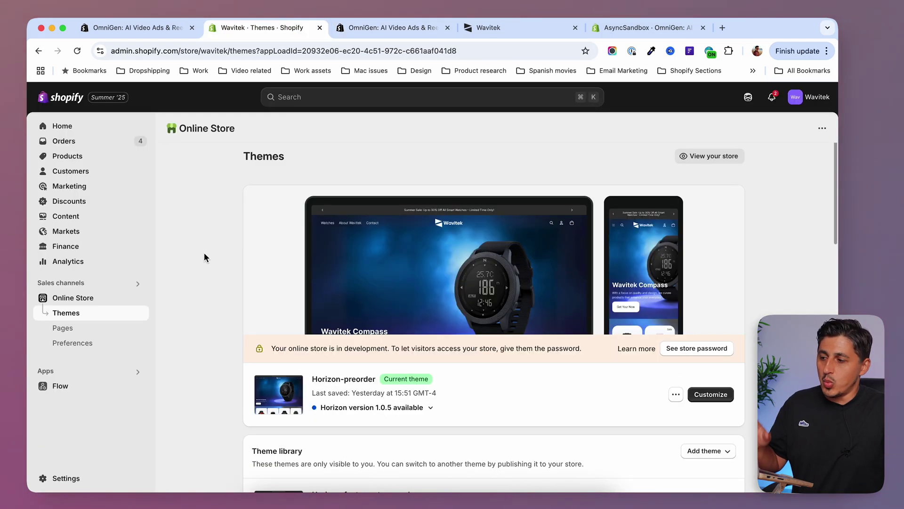
click(84, 375)
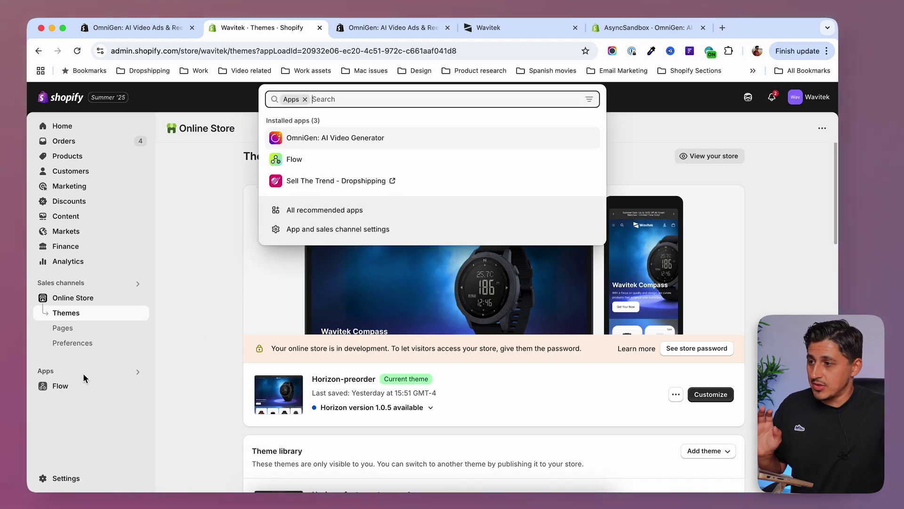
click(326, 139)
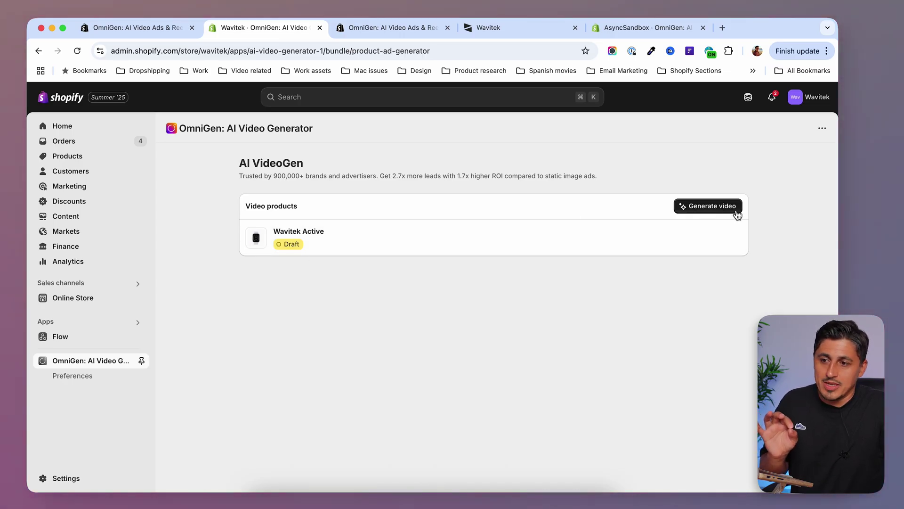
Start generating a new video and choose Wavitek Active as the product to promote
click(711, 213)
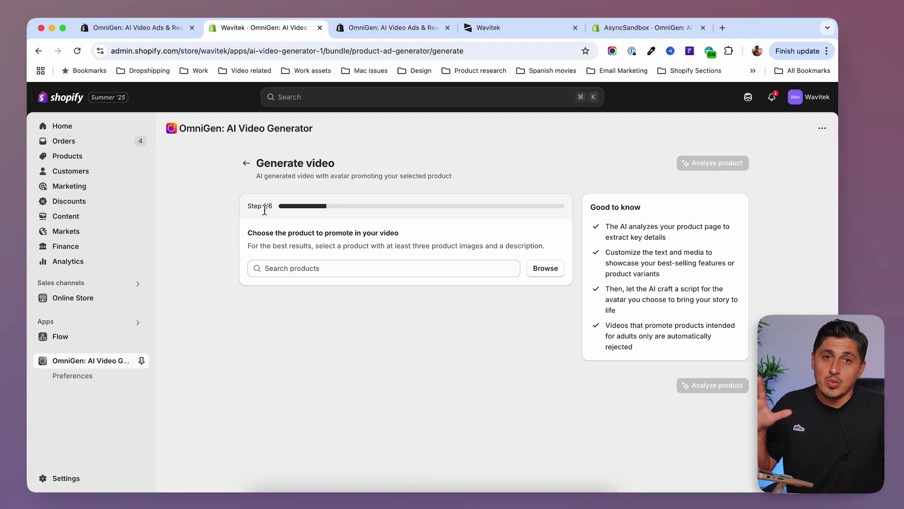
click(551, 268)
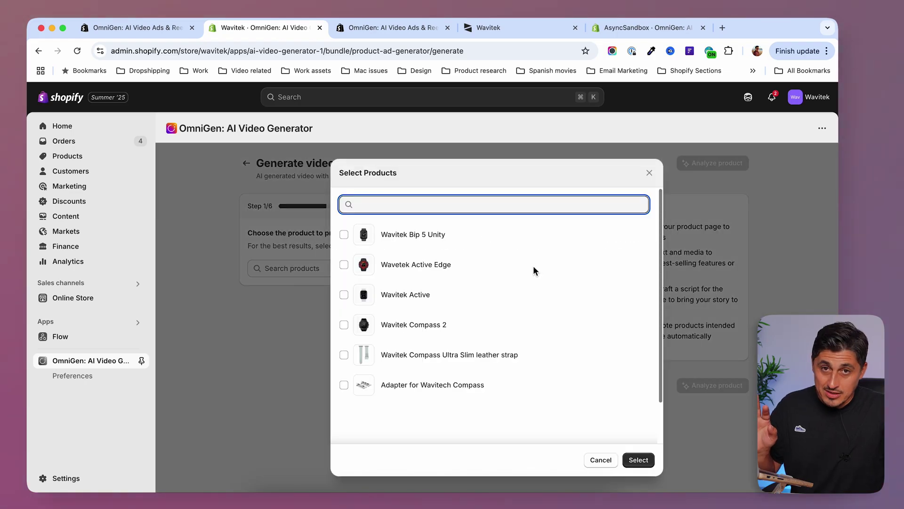
click(360, 300)
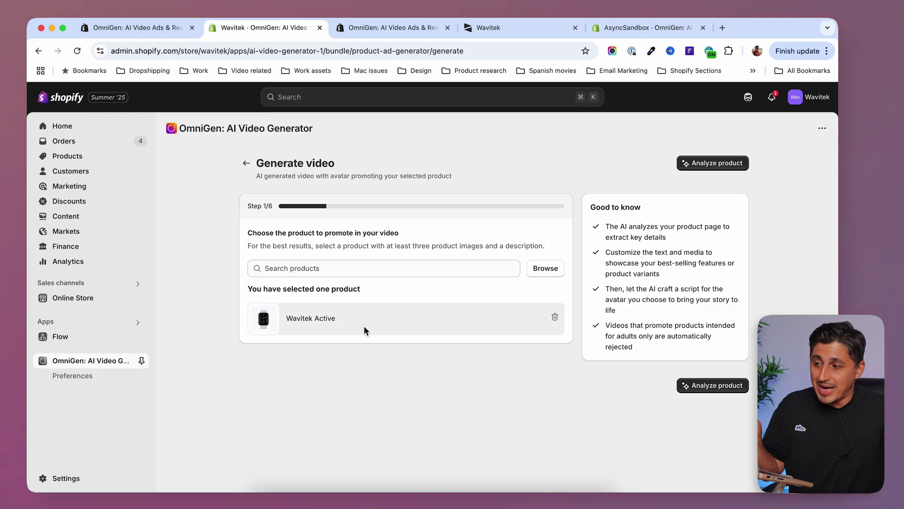
Open the store's products in a separate tab and examine the Wavitek Active description and media images
super+click(258, 328)
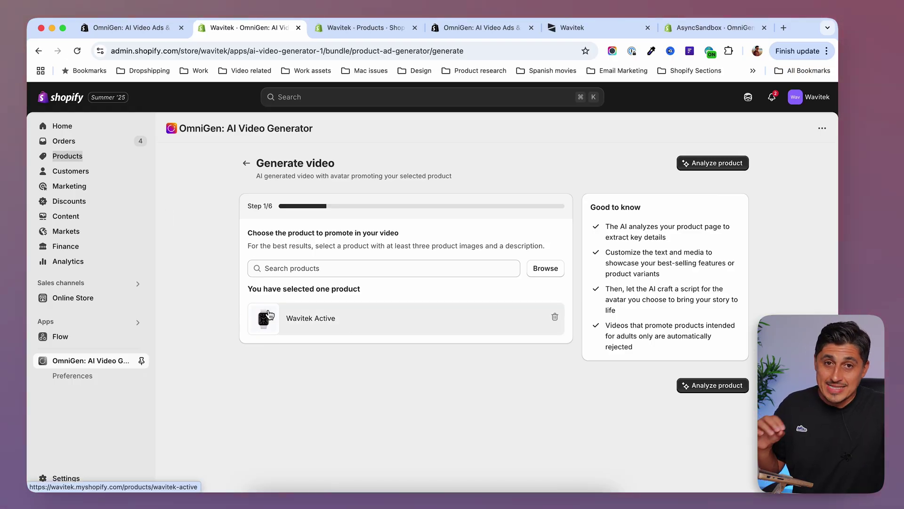
click(355, 29)
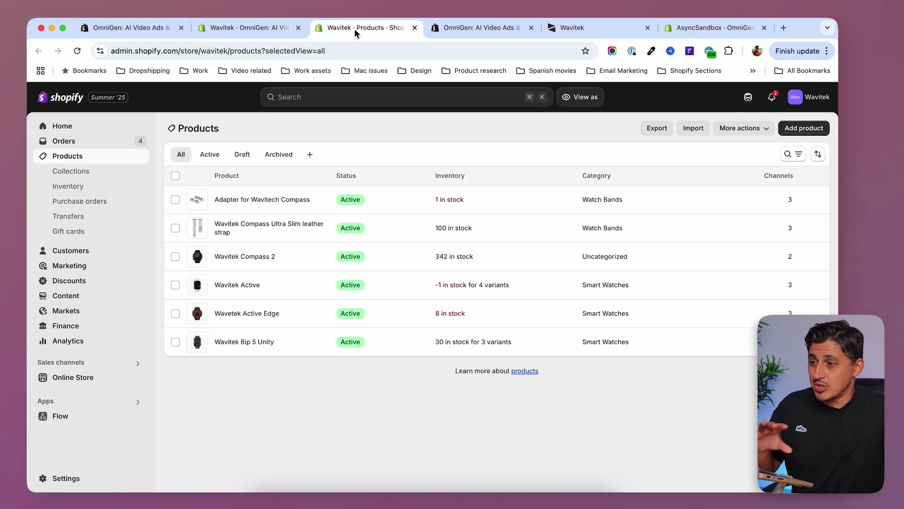
click(244, 286)
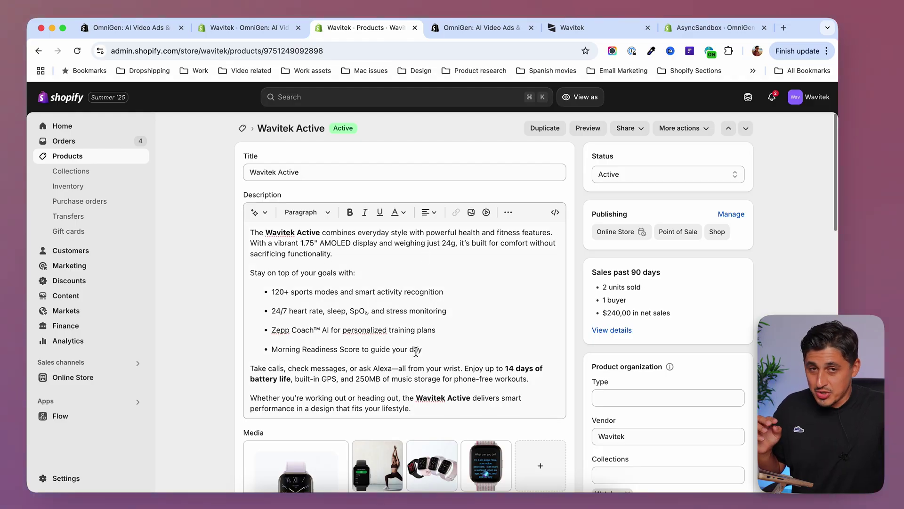
scroll(414, 346, down, 5)
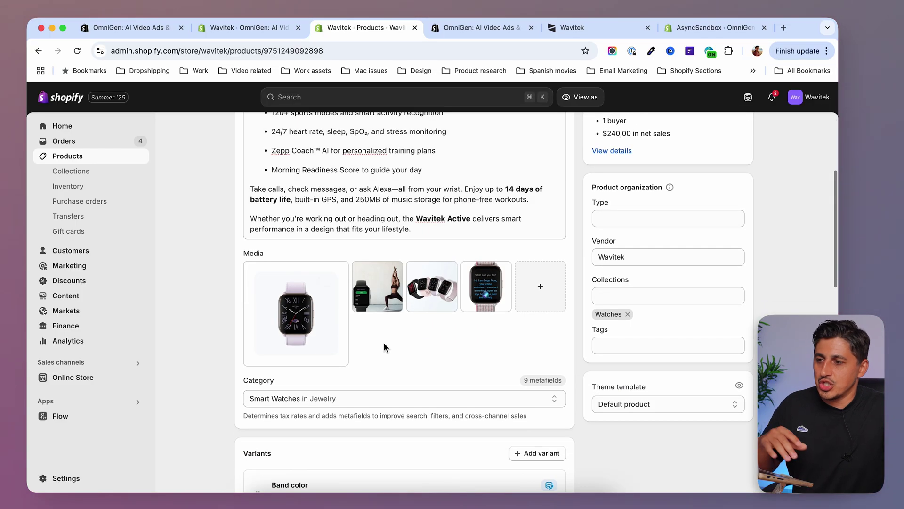
scroll(391, 339, up, 4)
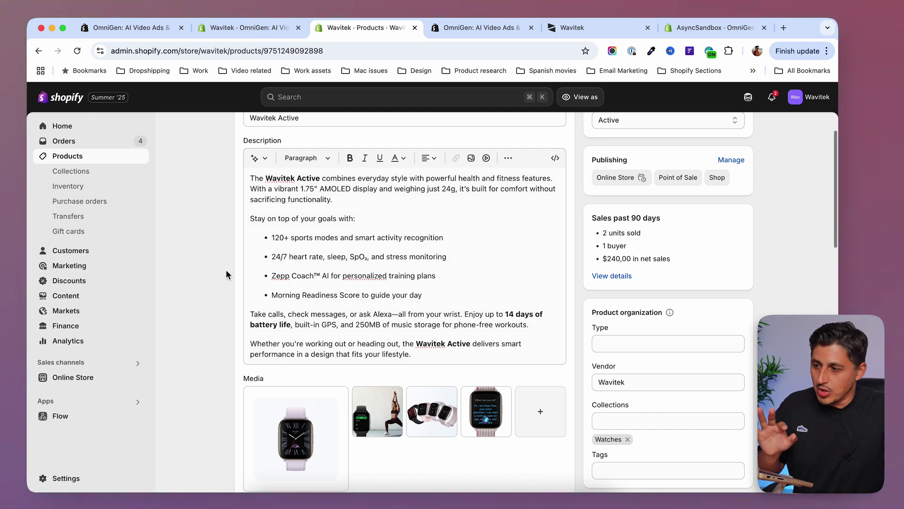
scroll(190, 304, down, 3)
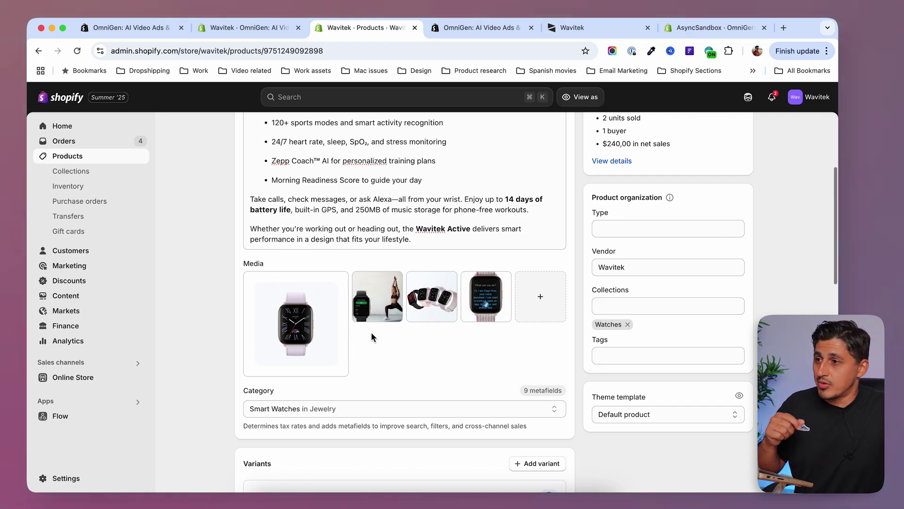
Return to the video generator and analyze the Wavitek Active product
key(ctrl+shift+Tab)
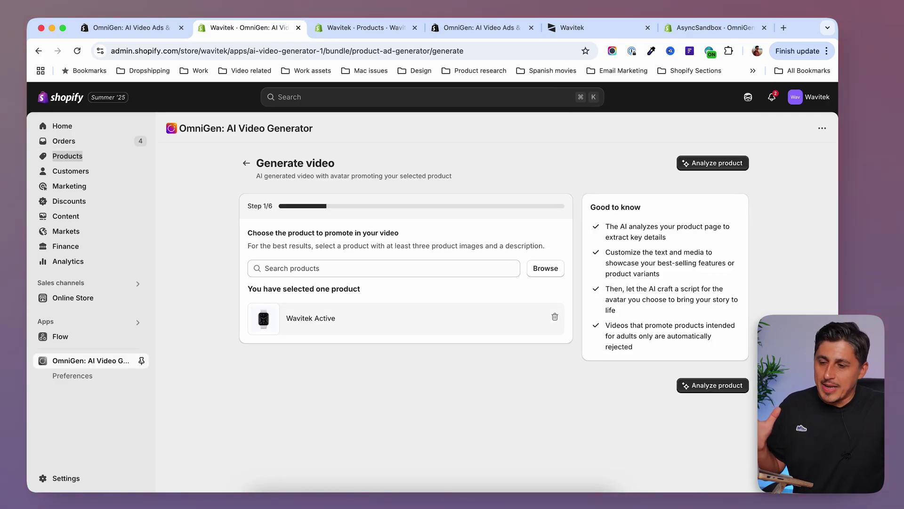
click(719, 391)
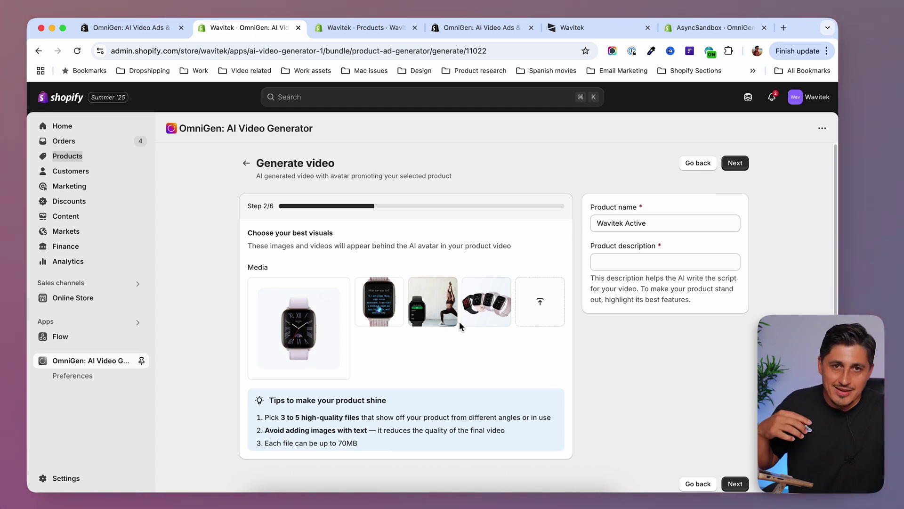
Open the Wavitek folder in Finder and preview its three watch images and the wavikit_white_plus.mp4 video
click(540, 301)
click(261, 490)
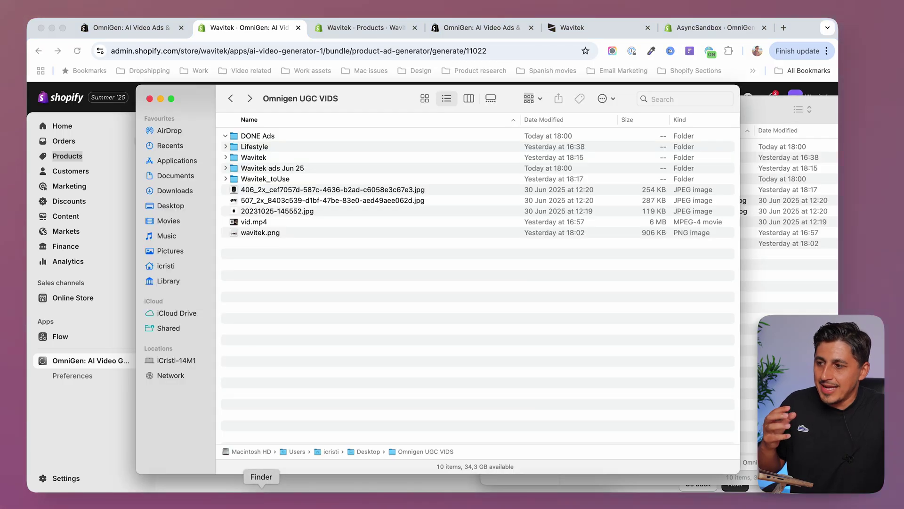
click(274, 159)
click(256, 148)
key(space)
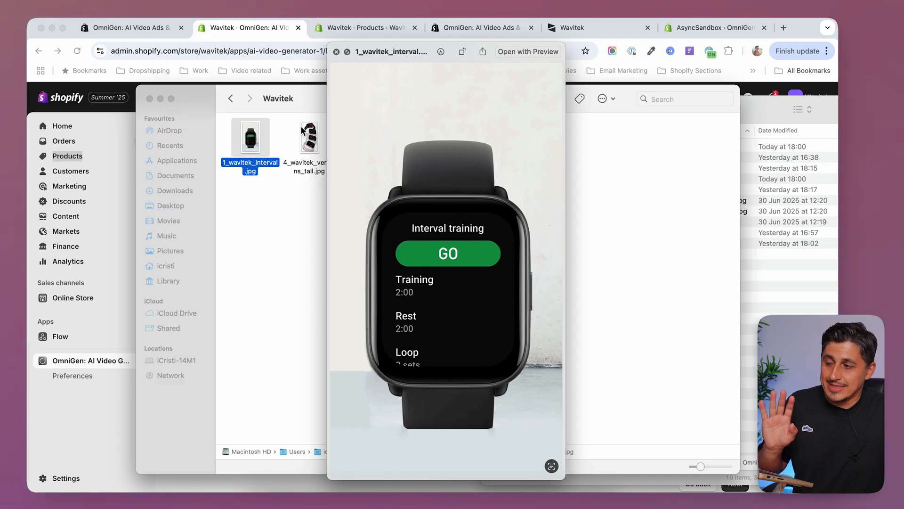
click(309, 147)
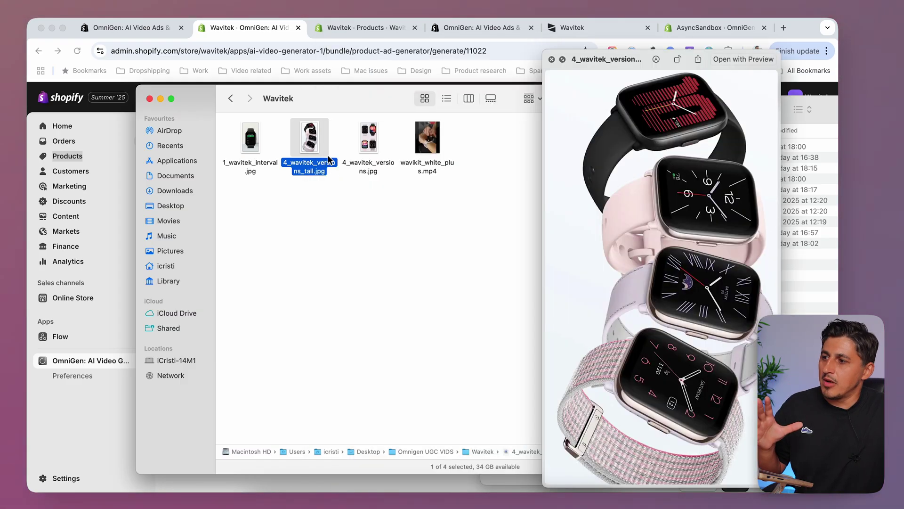
click(372, 144)
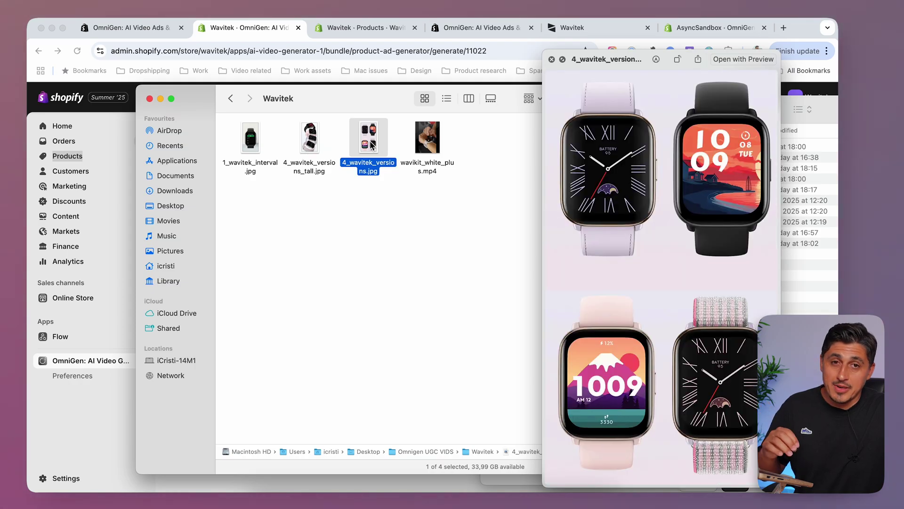
click(430, 136)
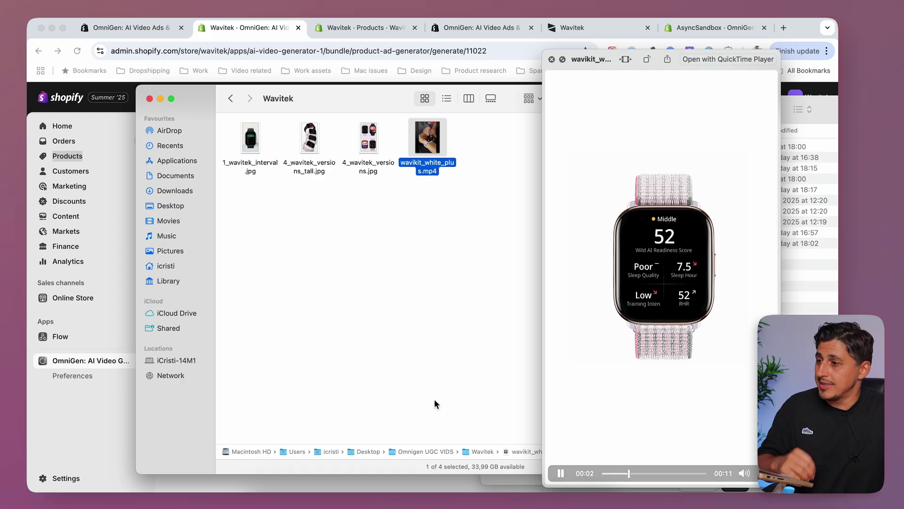
key(space)
Upload the media from the Wavitek folder to the visuals of the product video in the browser
mouse_move(481, 128)
mouse_down()
mouse_move(372, 171)
mouse_move(229, 185)
mouse_move(255, 153)
mouse_move(98, 426)
mouse_move(416, 369)
mouse_move(503, 315)
mouse_move(536, 298)
mouse_move(544, 307)
mouse_up()
key(super+Tab)
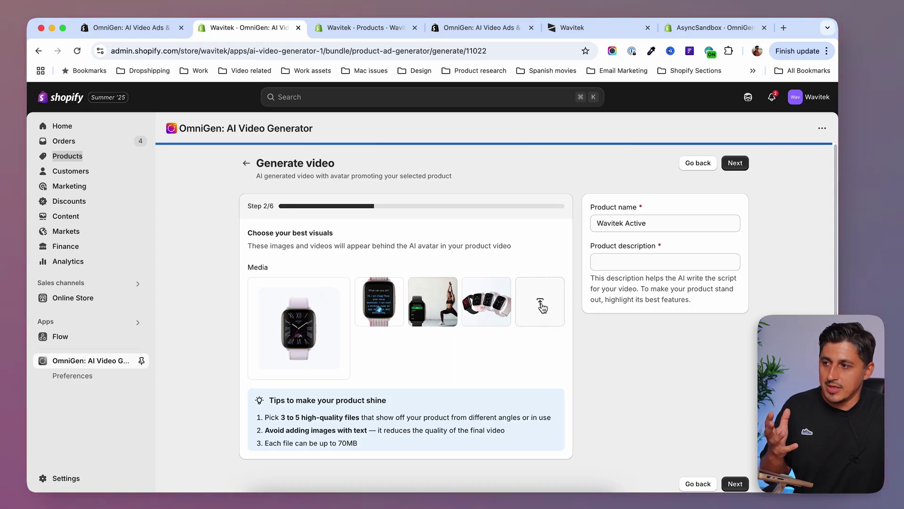
Remove the first product image, the plain front view of the lilac-strap watch, from the video's visuals
click(541, 355)
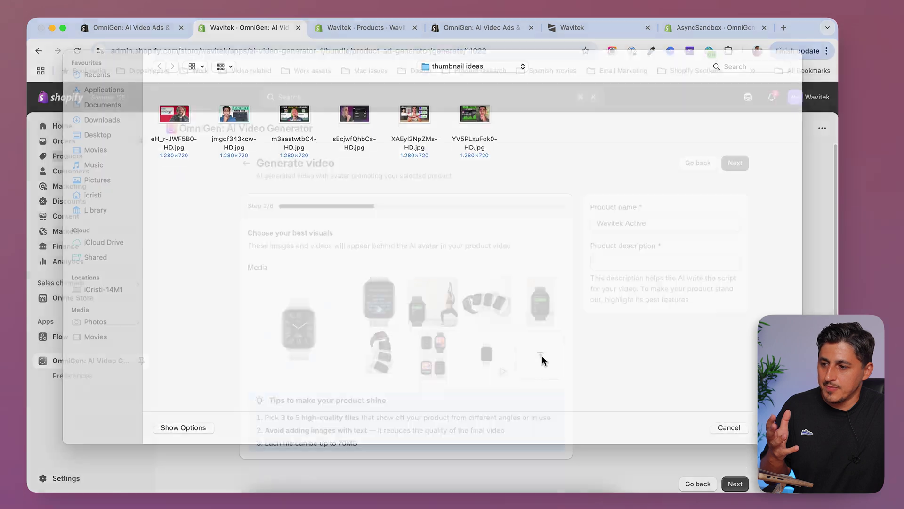
click(729, 439)
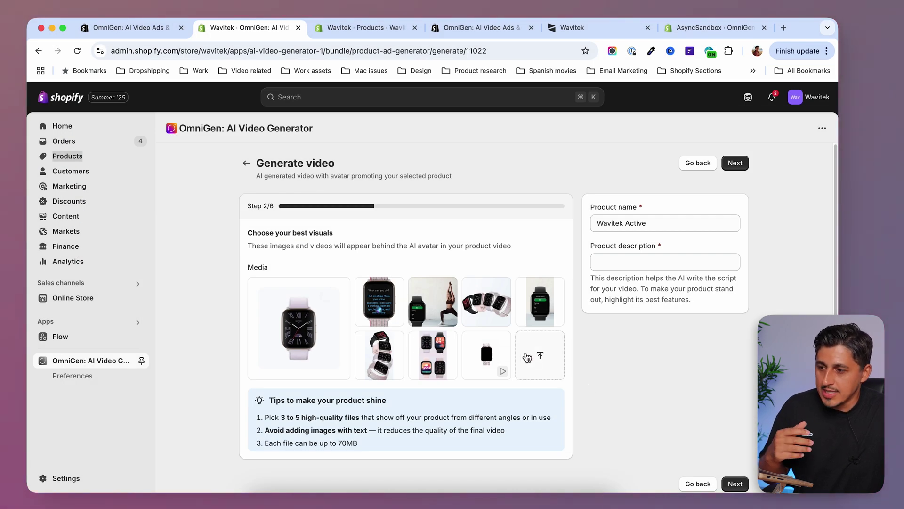
mouse_move(292, 340)
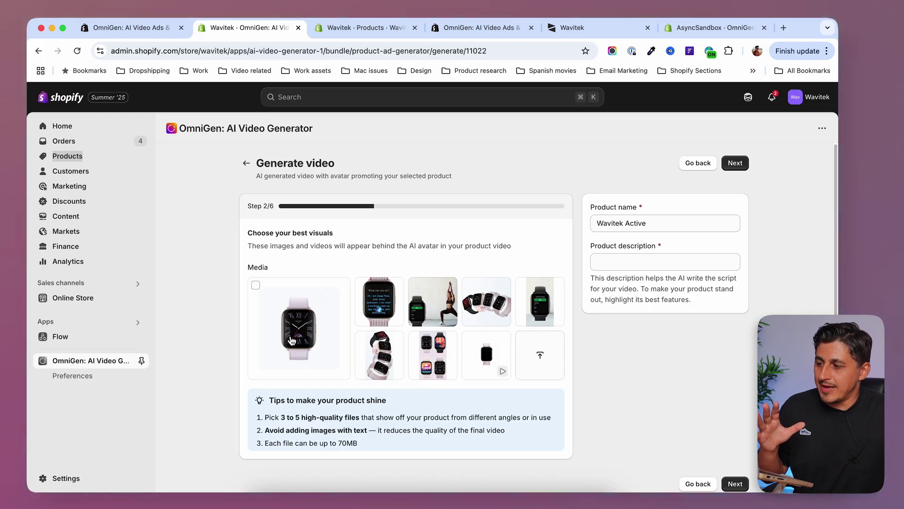
click(256, 285)
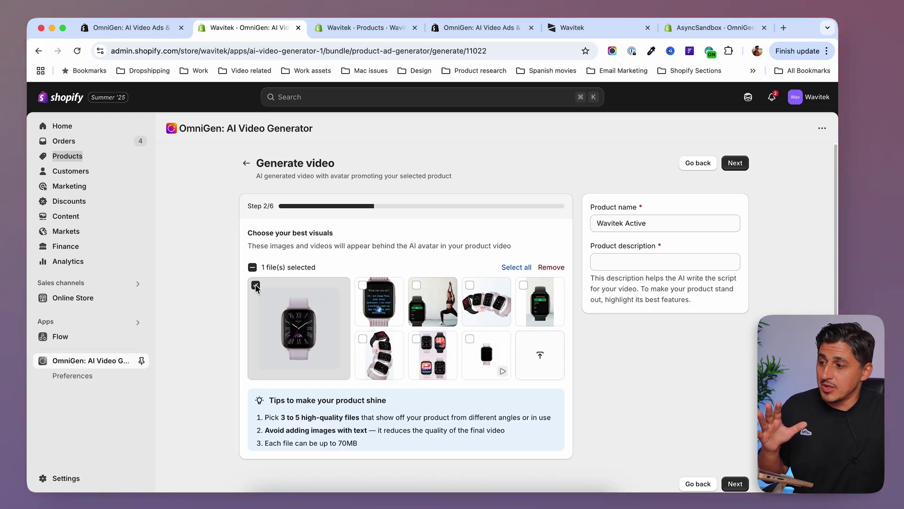
click(551, 267)
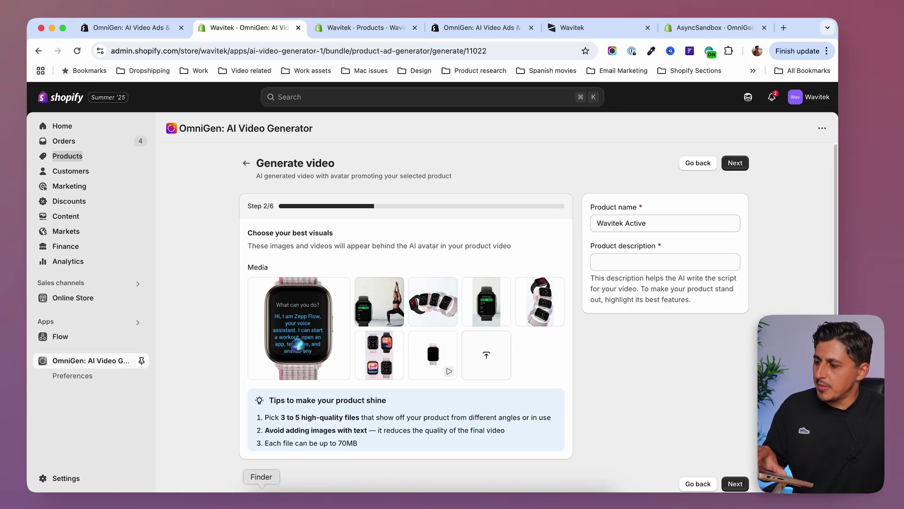
Open the Lifestyle folder in Finder and preview the two ChatGPT Image pictures of the watch being worn
click(262, 499)
click(244, 175)
key(space)
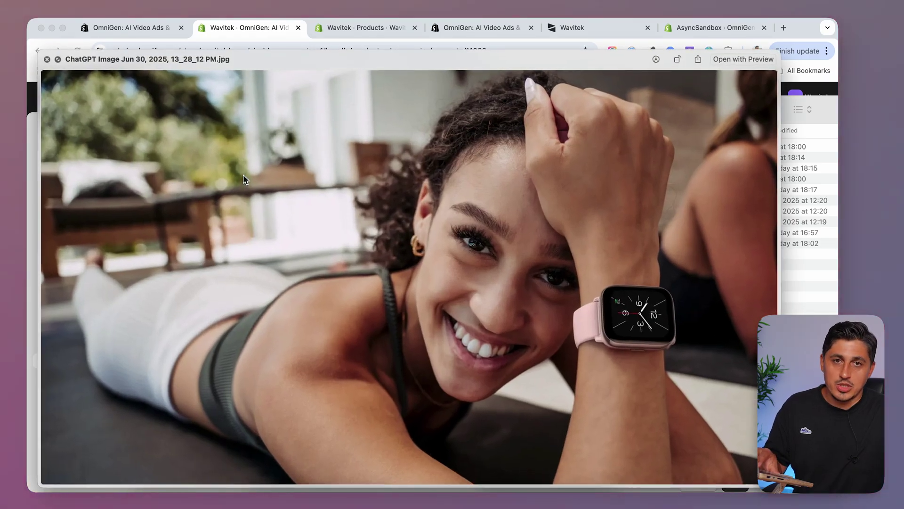
key(space)
click(307, 169)
key(space)
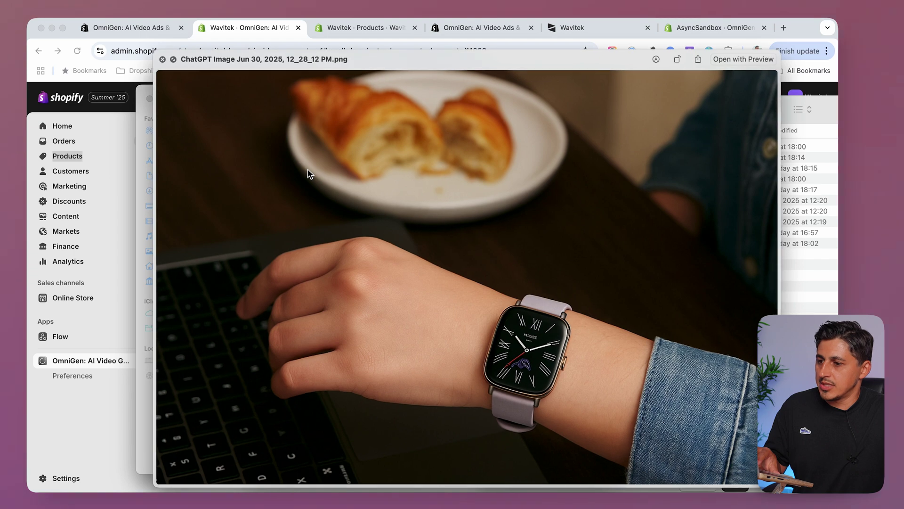
key(space)
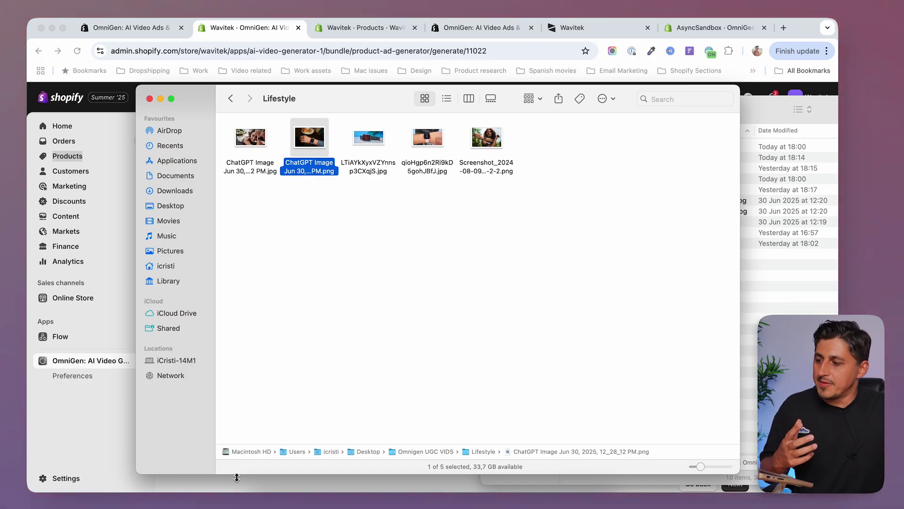
click(252, 490)
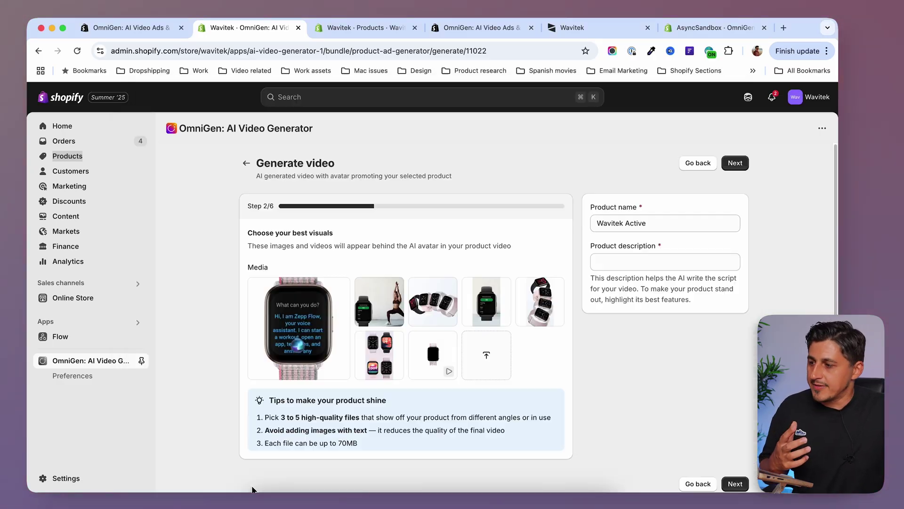
Upload the two ChatGPT Image pictures and the Screenshot_2024 picture from the Lifestyle folder on the Desktop to the video's visuals
click(488, 358)
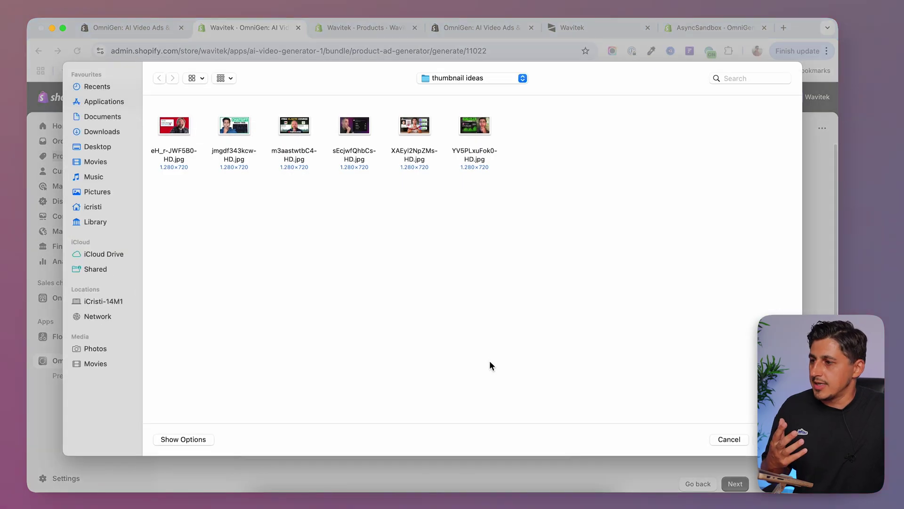
click(97, 147)
double_click(519, 128)
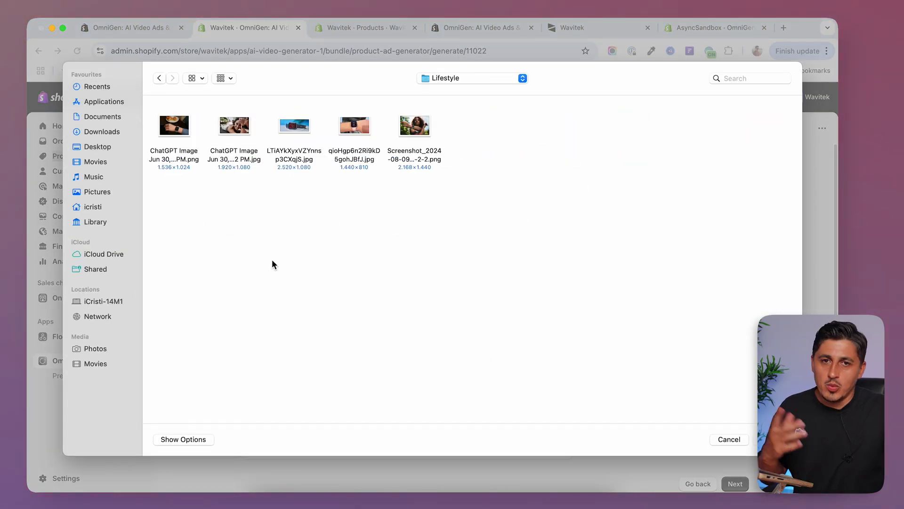
click(188, 158)
shift+click(251, 160)
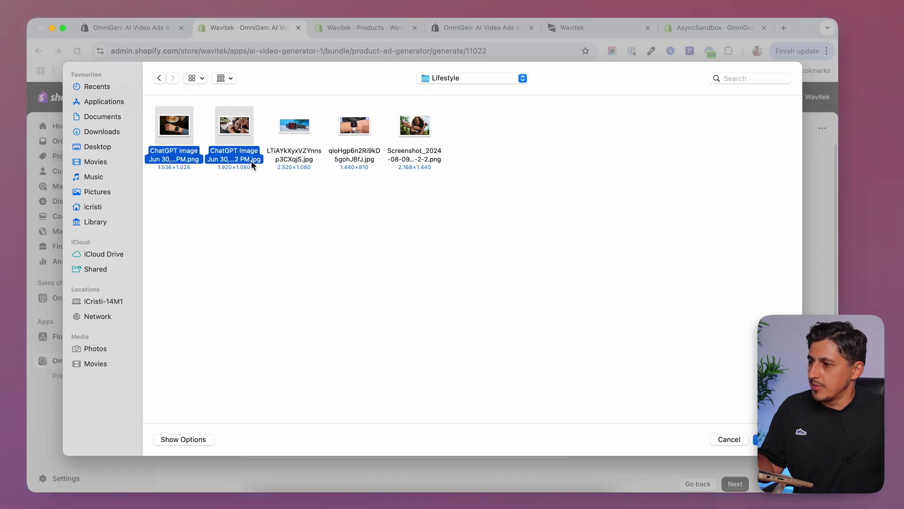
super+click(417, 159)
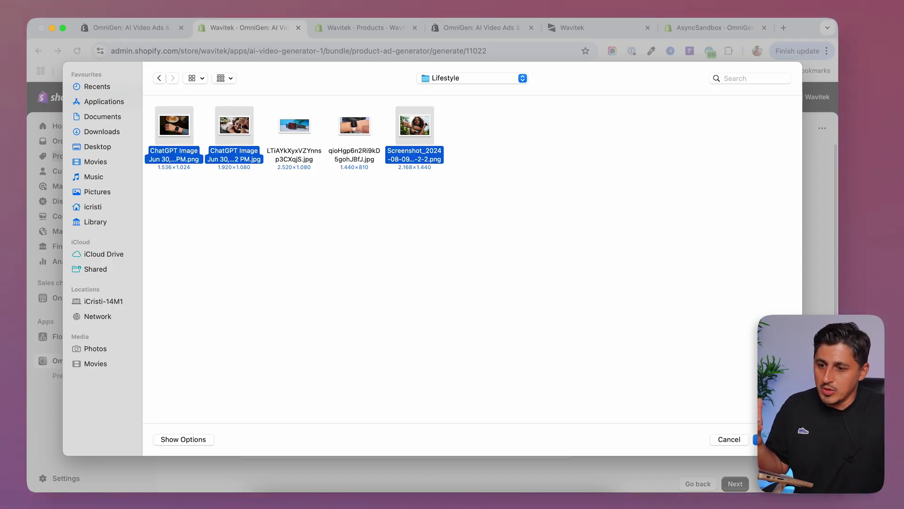
click(772, 439)
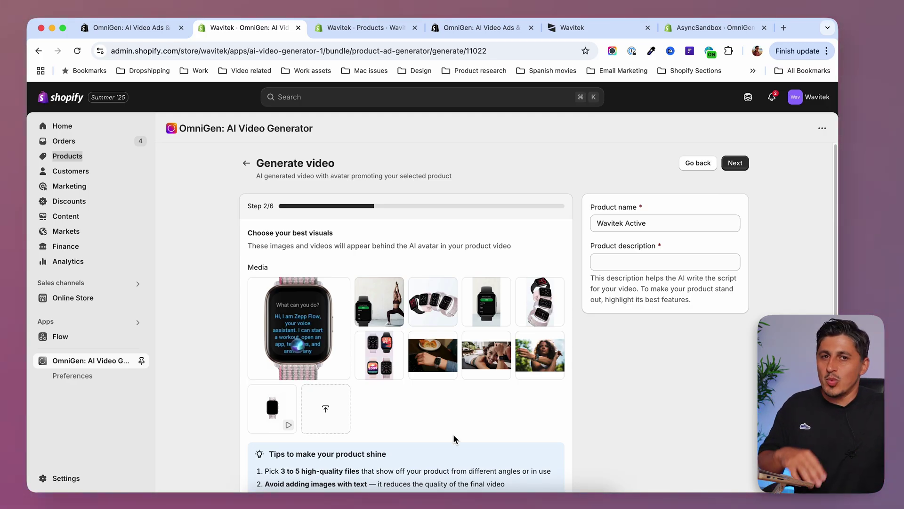
scroll(493, 455, down, 3)
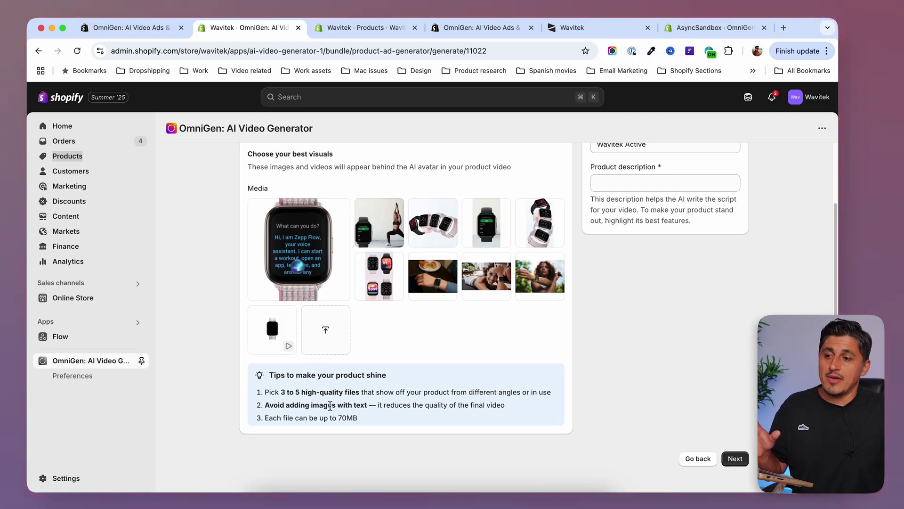
scroll(431, 442, up, 3)
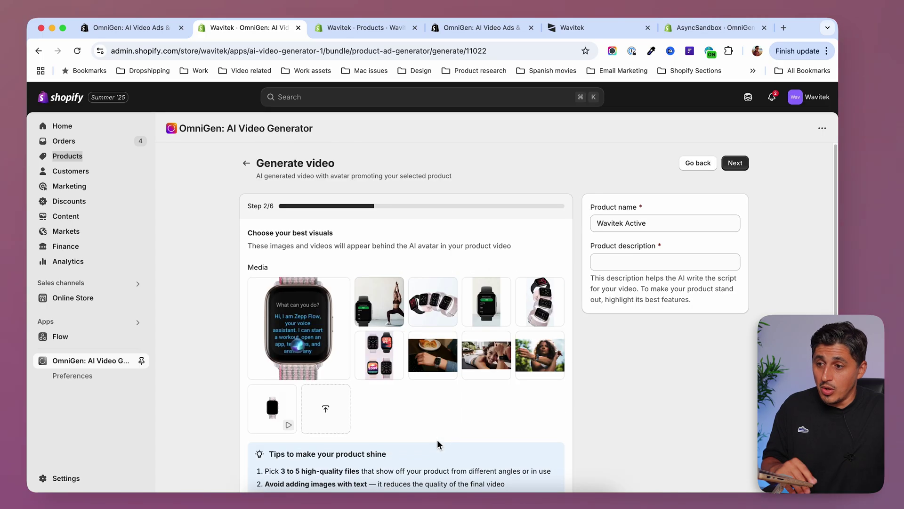
Copy the full Wavitek Active description from its store product page into the video's product description and continue to the target audience settings
click(671, 224)
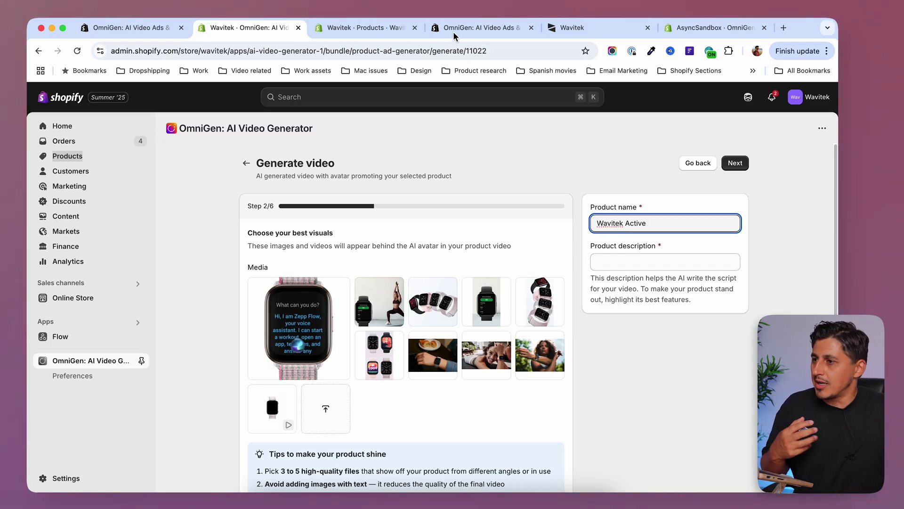
click(356, 27)
click(424, 272)
key(cmd+a)
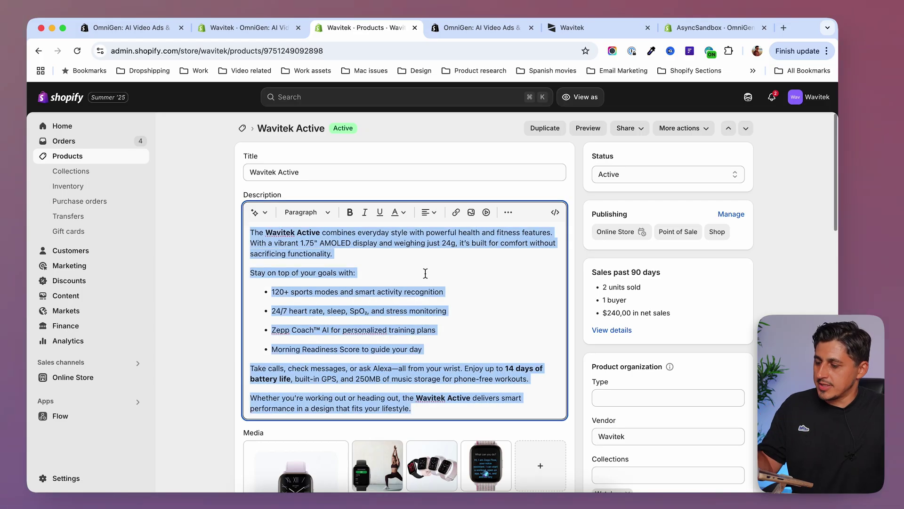
click(271, 27)
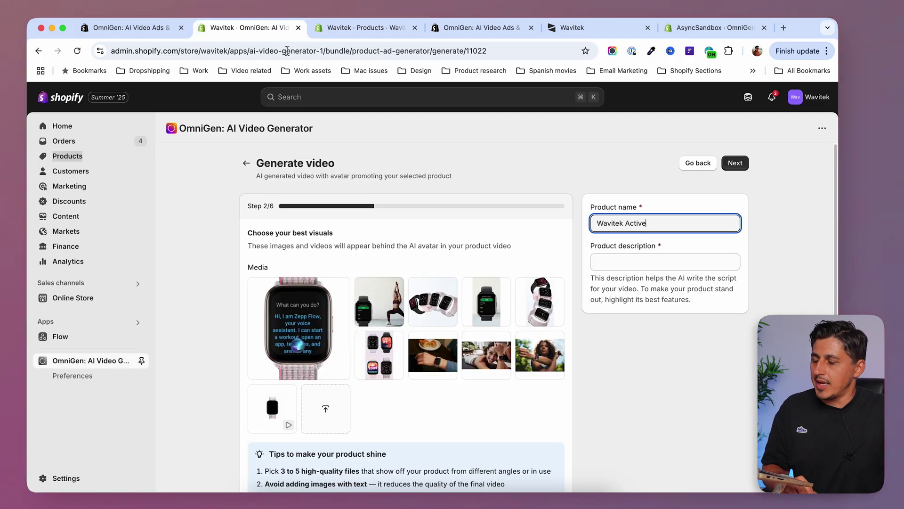
click(670, 264)
key(super+v)
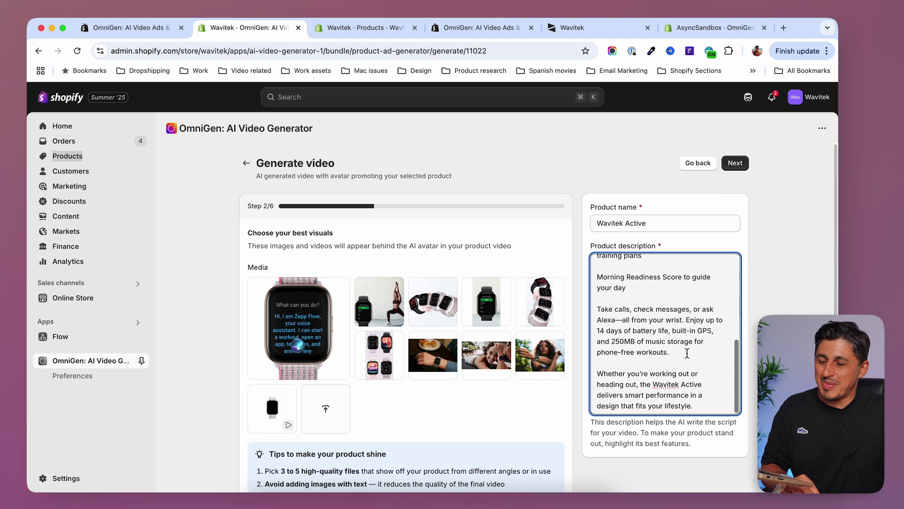
scroll(706, 376, down, 5)
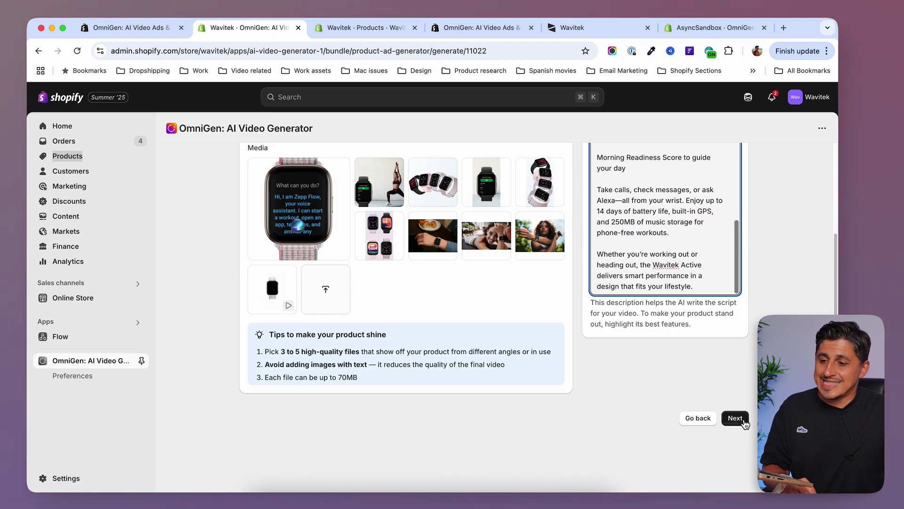
click(735, 418)
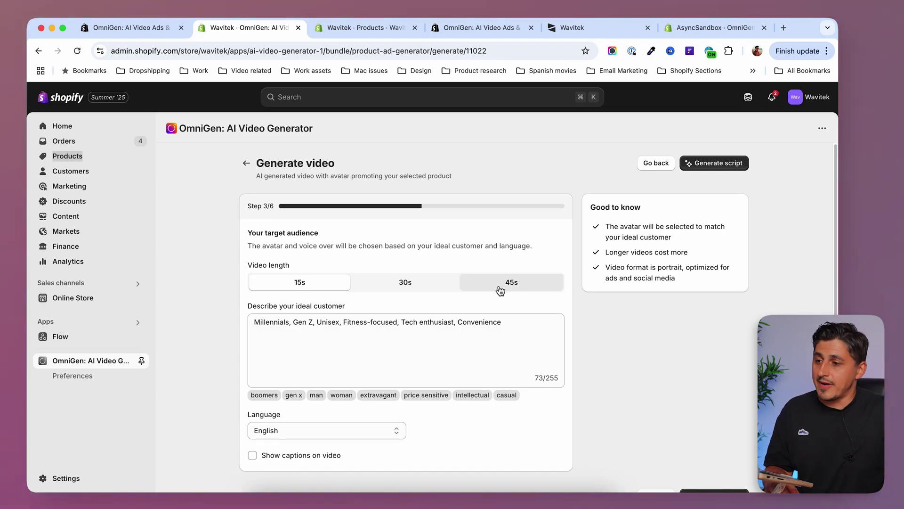
Try the 30s video length, and set the length back to 15s
click(438, 289)
click(304, 287)
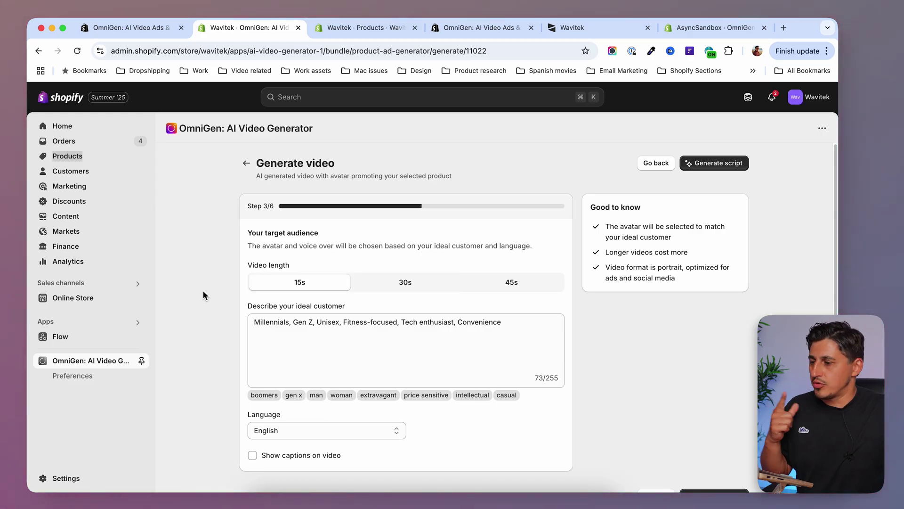
scroll(183, 299, down, 2)
scroll(188, 297, up, 2)
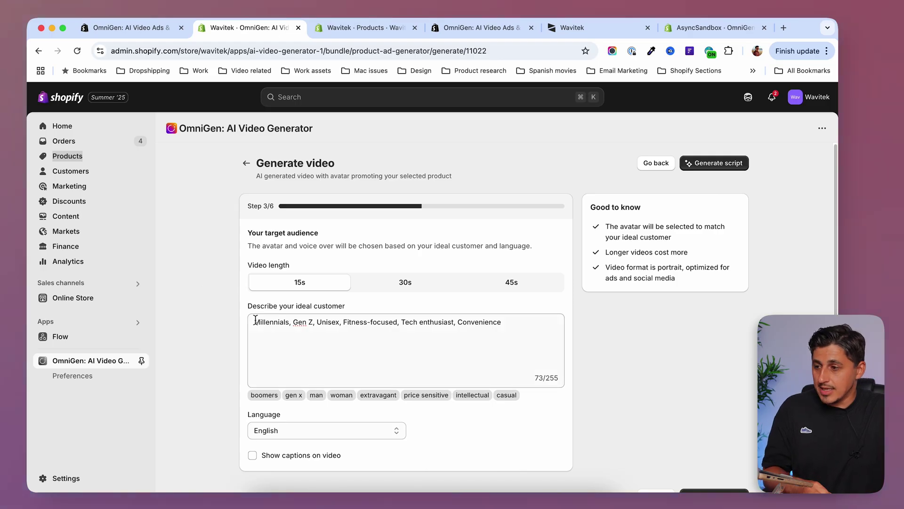
Remove Gen Z from the ideal customer description and add intellectual, woman, casual and price sensitive
scroll(244, 314, down, 2)
drag(522, 277, 241, 276)
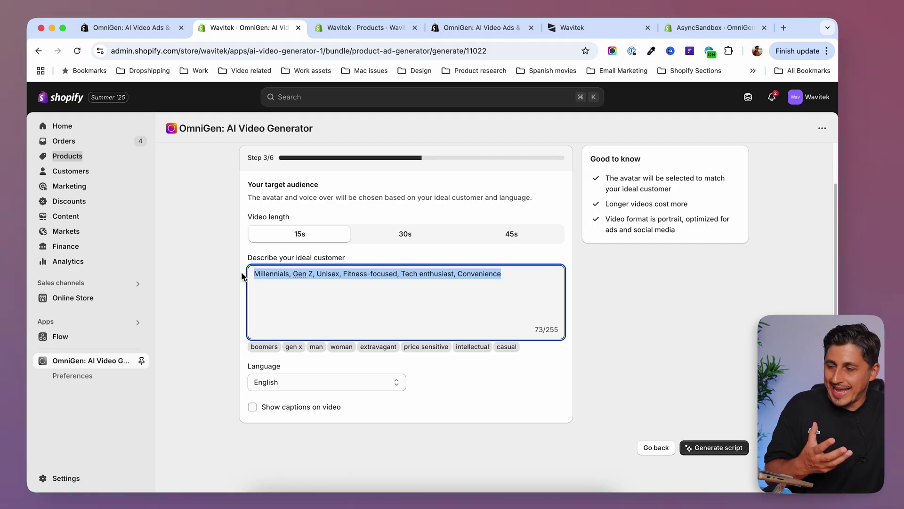
click(383, 299)
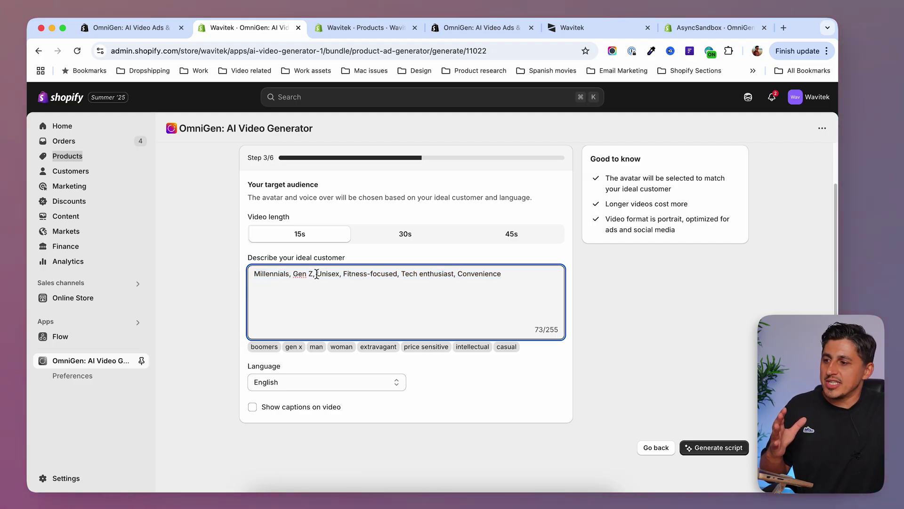
drag(292, 274, 314, 275)
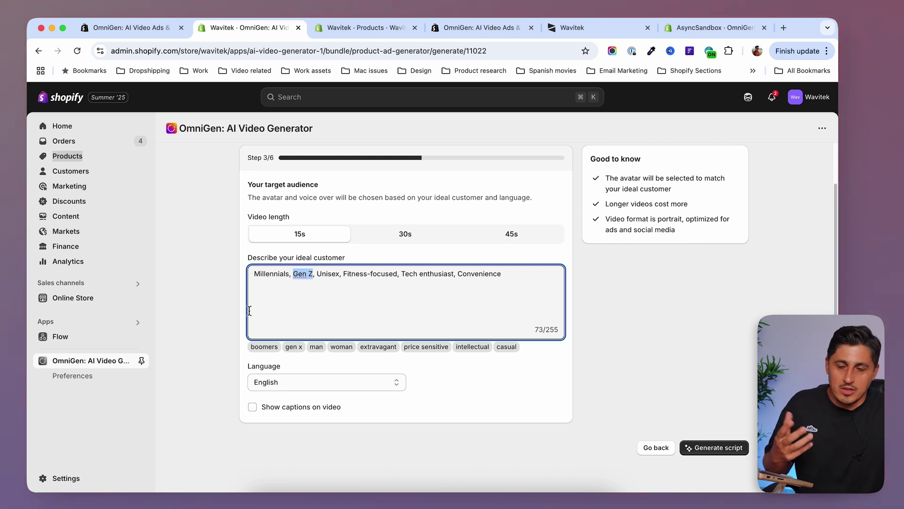
key(BackSpace)
key(BackSpace)
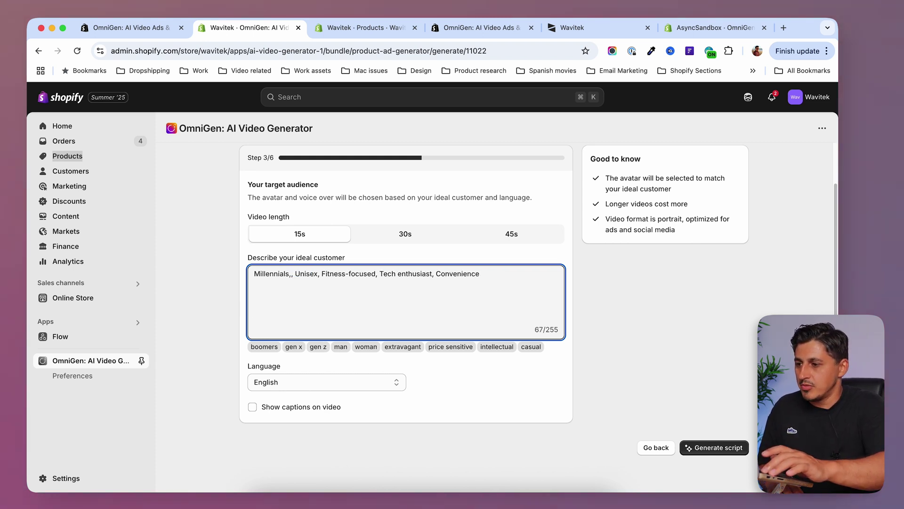
key(BackSpace)
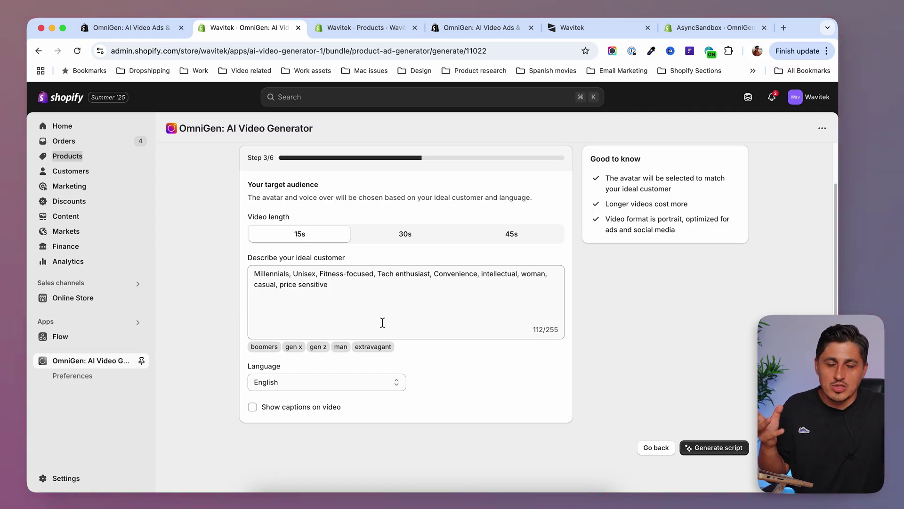
Review the available languages and keep English, enable captions on the video, and generate the script
scroll(369, 315, up, 2)
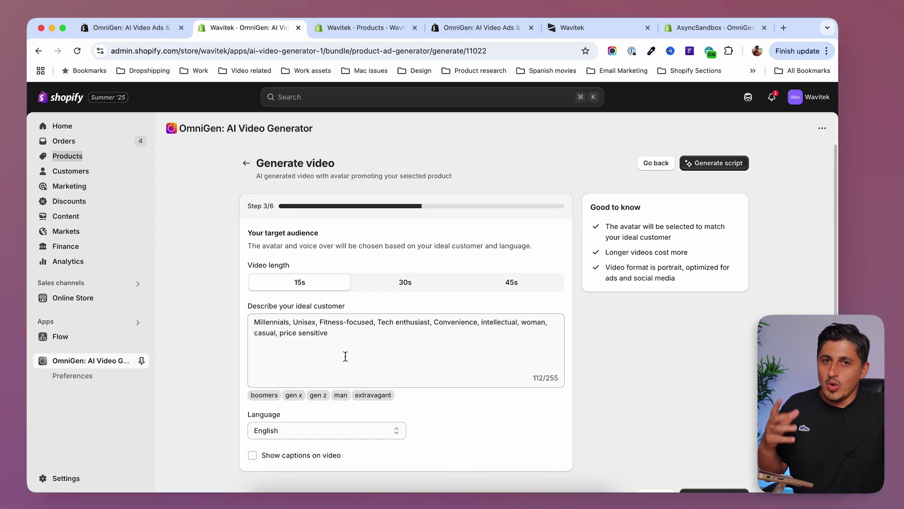
scroll(345, 357, down, 3)
click(321, 365)
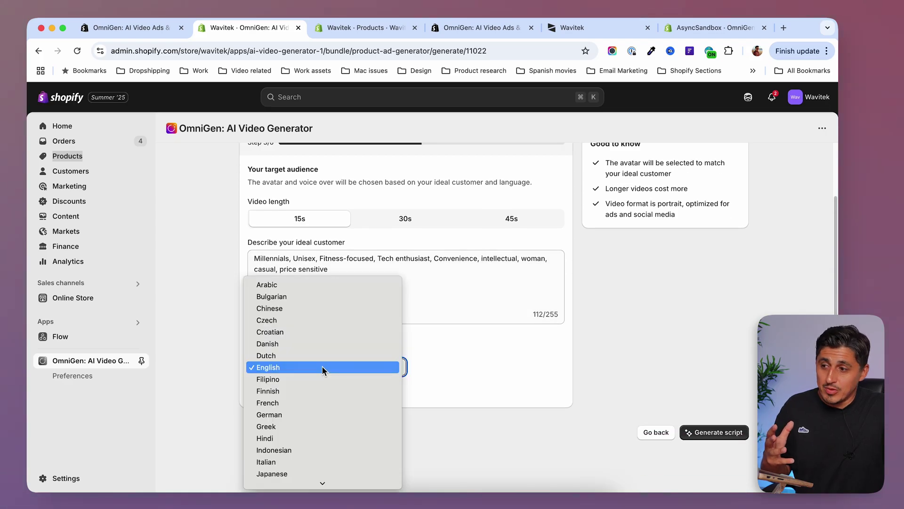
scroll(322, 365, down, 3)
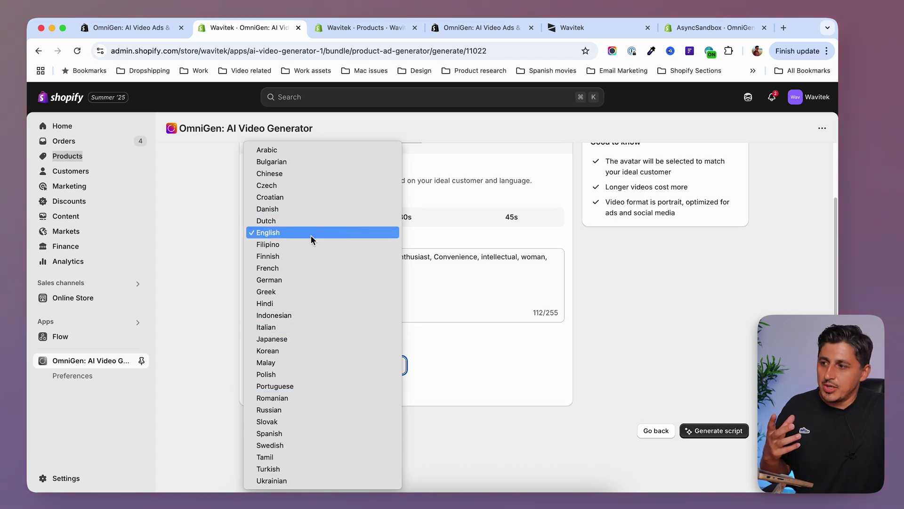
click(226, 386)
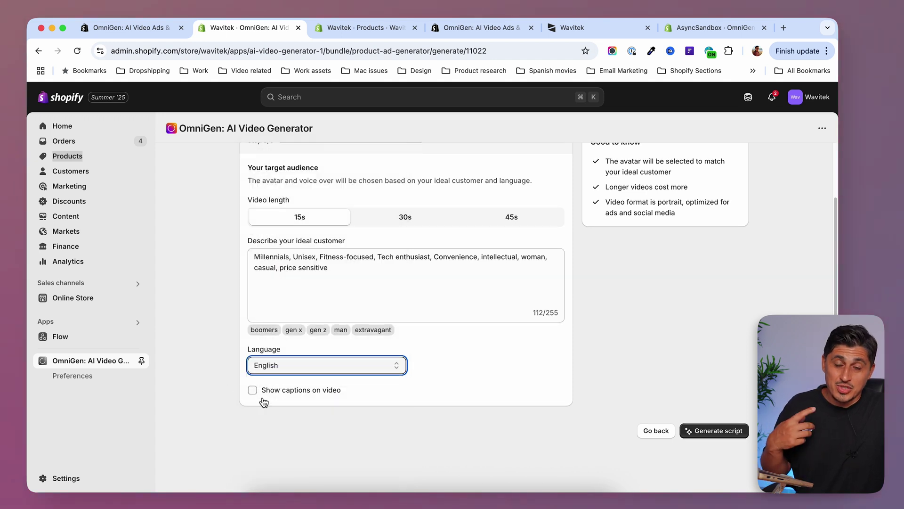
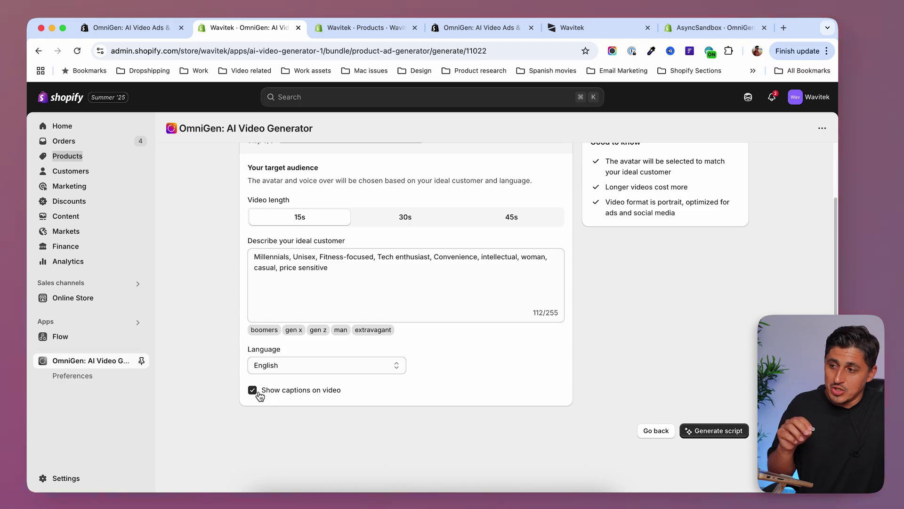
click(707, 429)
scroll(717, 426, down, 5)
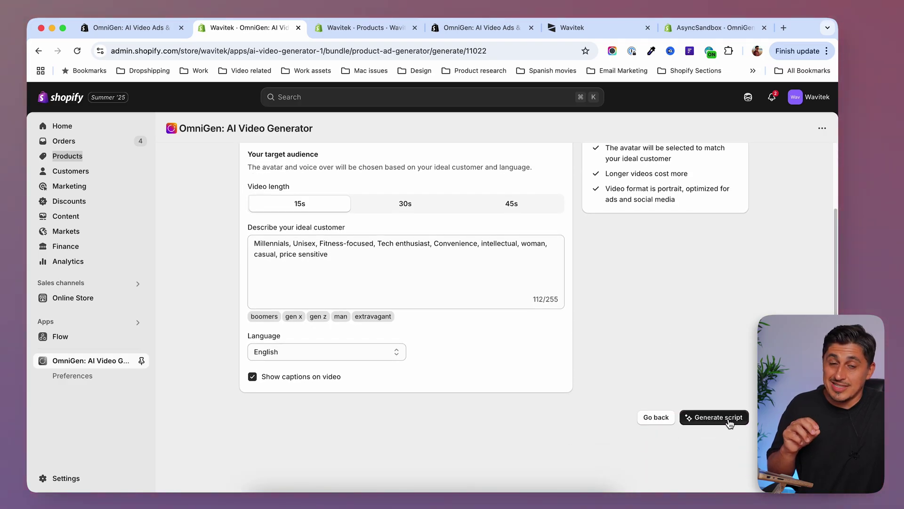
Generate the video scripts, read through the four suggestions, and generate more script options
click(727, 418)
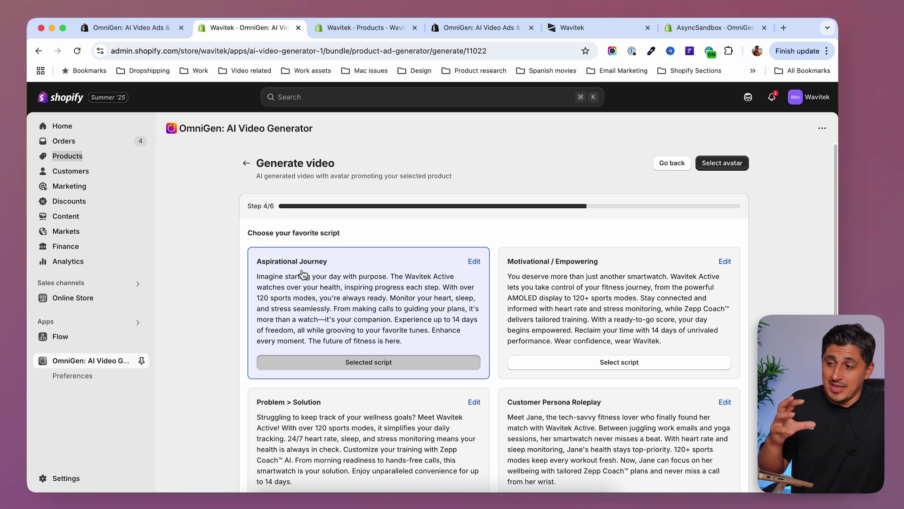
scroll(303, 274, down, 2)
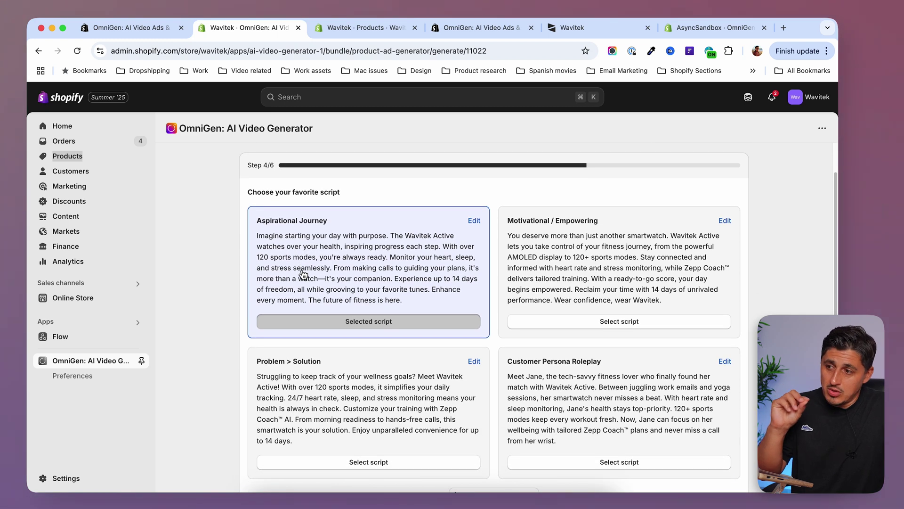
scroll(303, 274, down, 1)
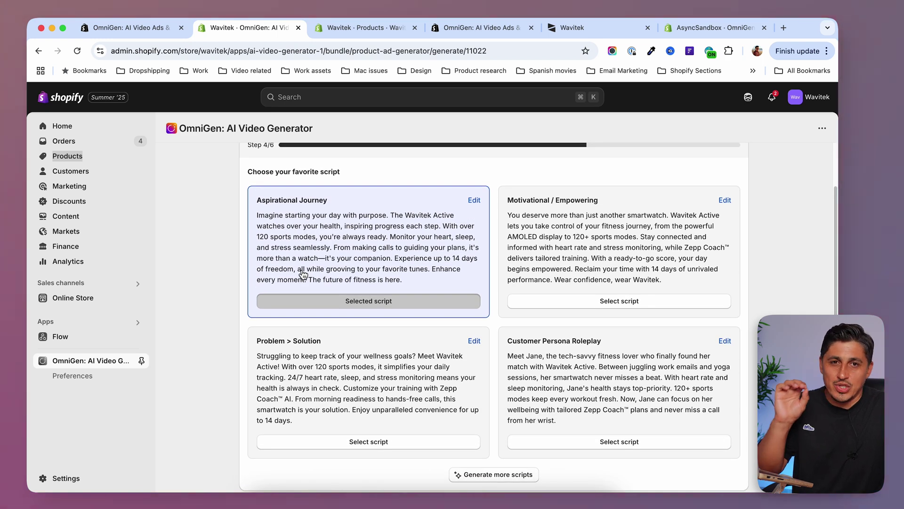
scroll(327, 279, down, 1)
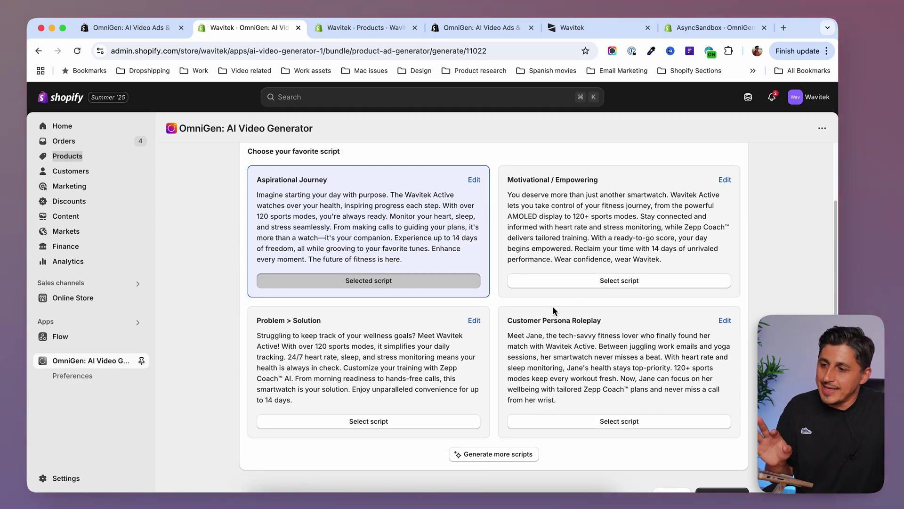
scroll(481, 446, down, 1)
scroll(481, 446, down, 3)
click(511, 378)
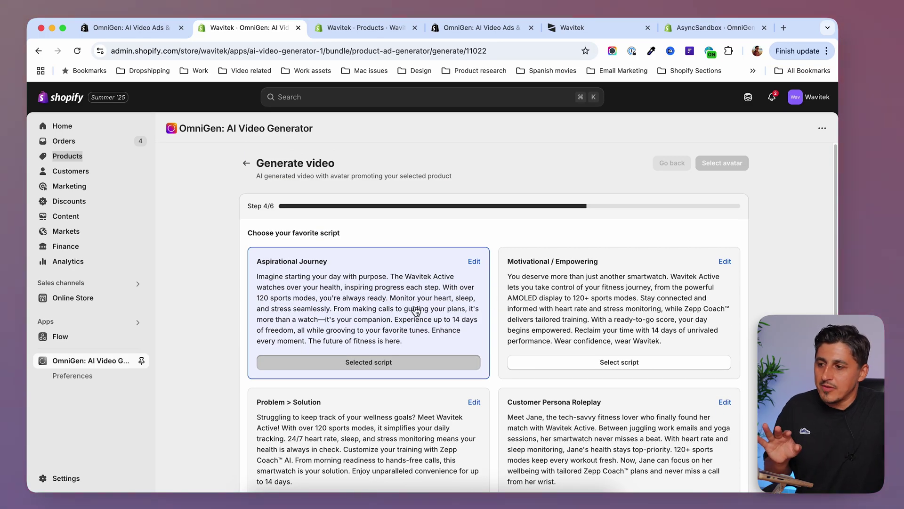
Open the first Aspirational Journey script for editing and save it without changing its text
click(475, 262)
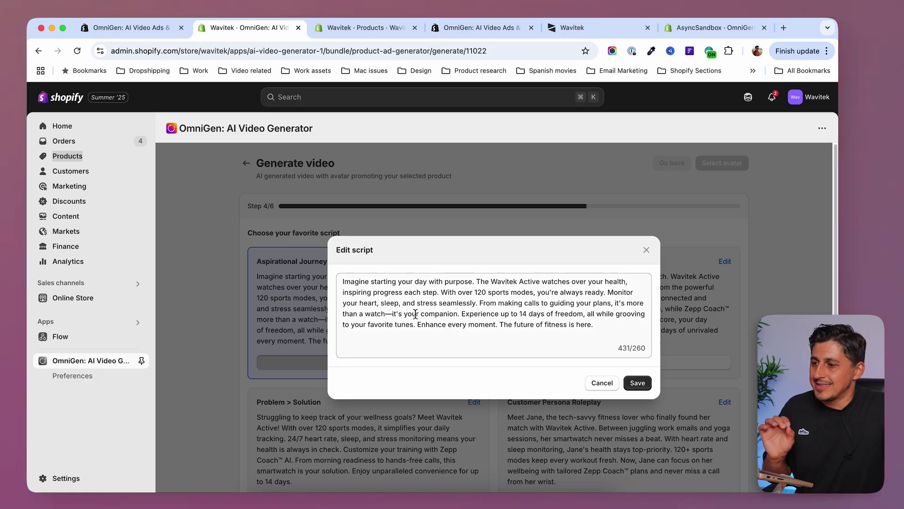
click(544, 302)
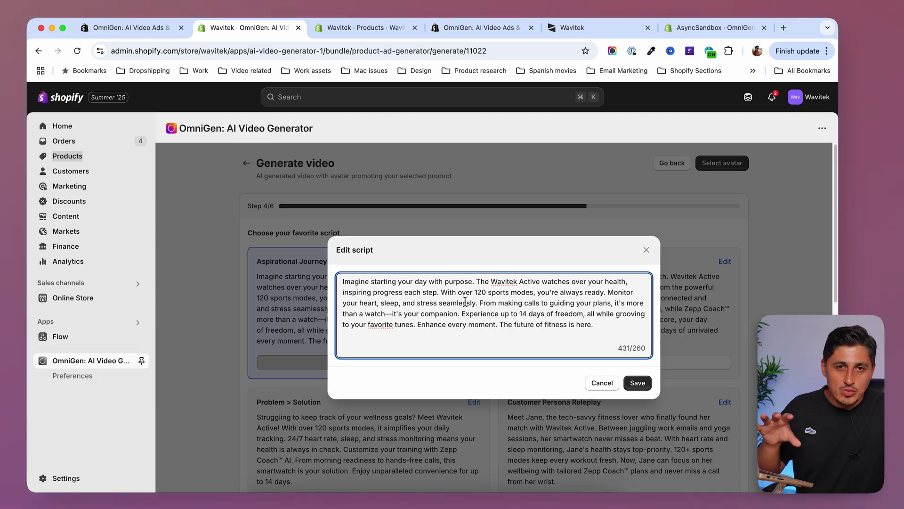
click(639, 383)
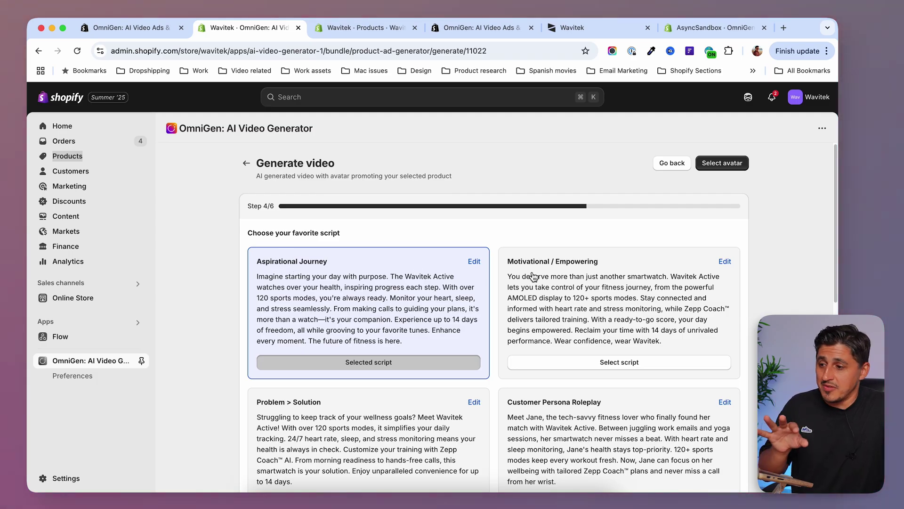
Compare the generated scripts, select the Storytelling (Relatable) script, and continue to the avatar selection
scroll(534, 275, down, 5)
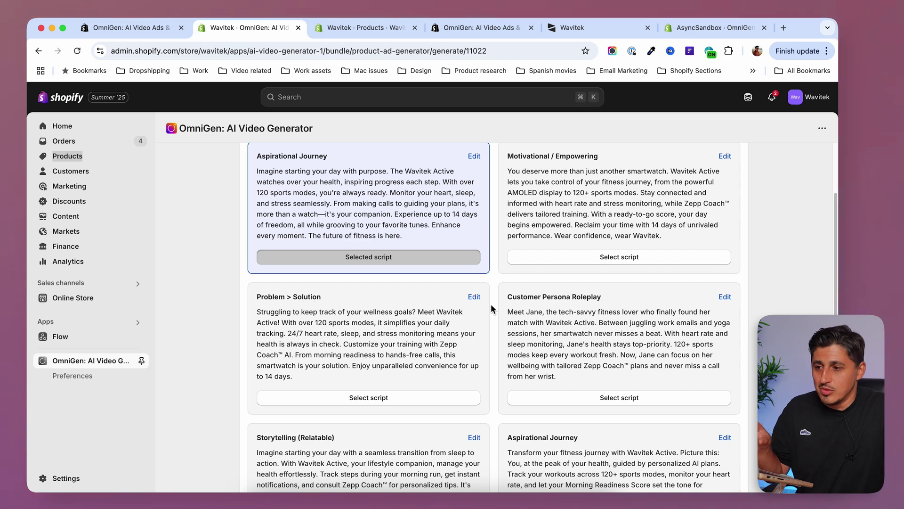
scroll(547, 271, down, 1)
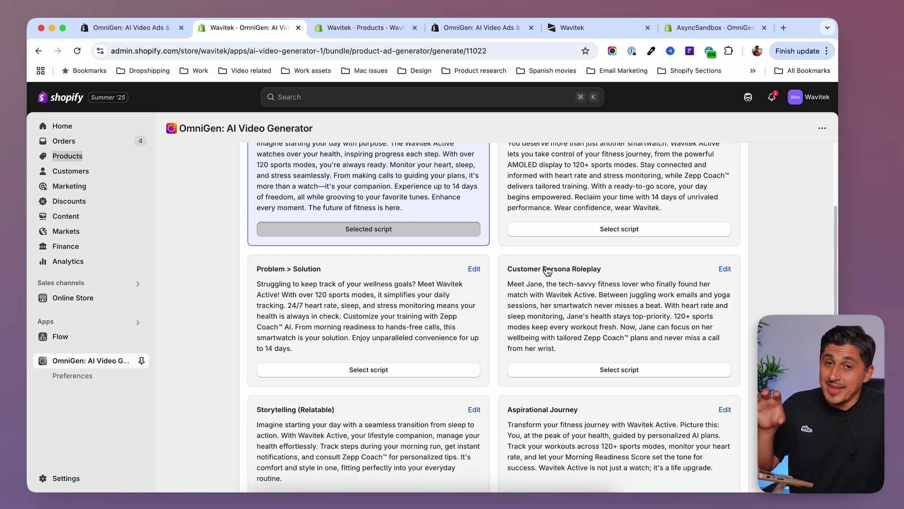
scroll(547, 272, down, 2)
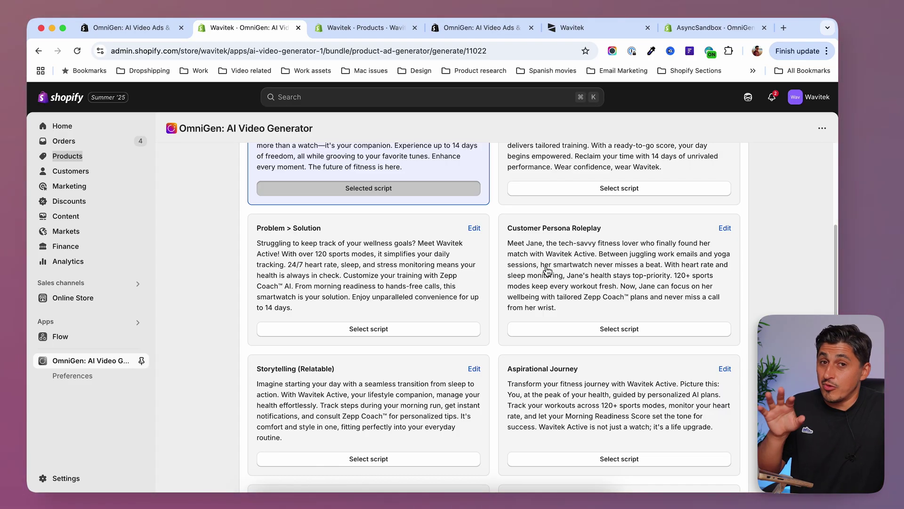
scroll(534, 271, up, 6)
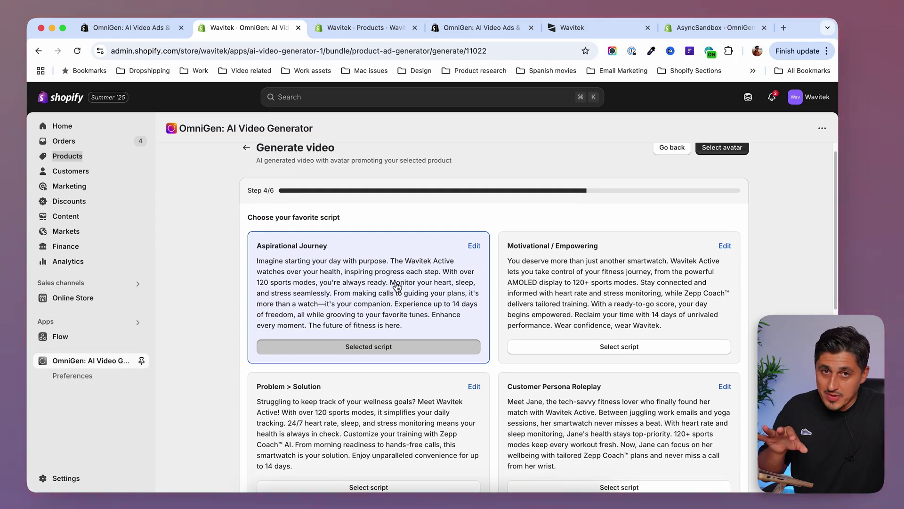
scroll(398, 287, down, 1)
scroll(396, 288, down, 10)
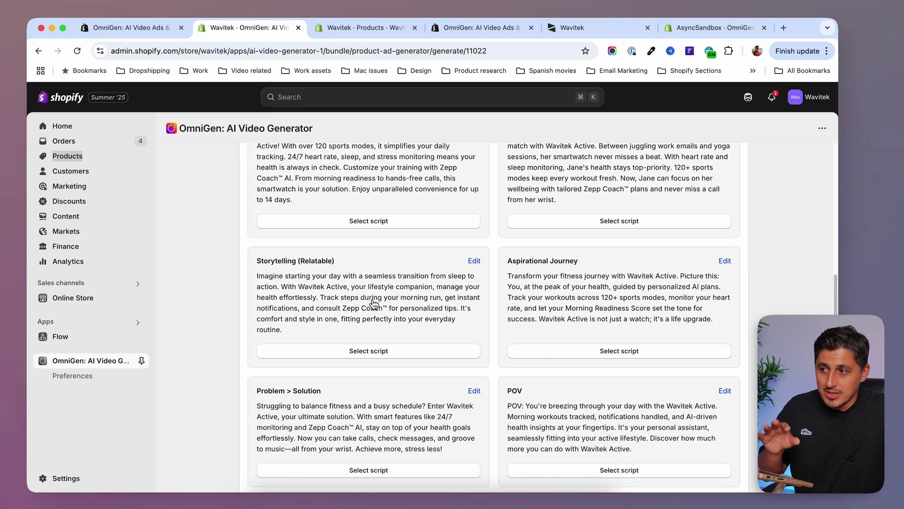
scroll(365, 306, up, 3)
scroll(376, 311, down, 2)
scroll(383, 313, down, 1)
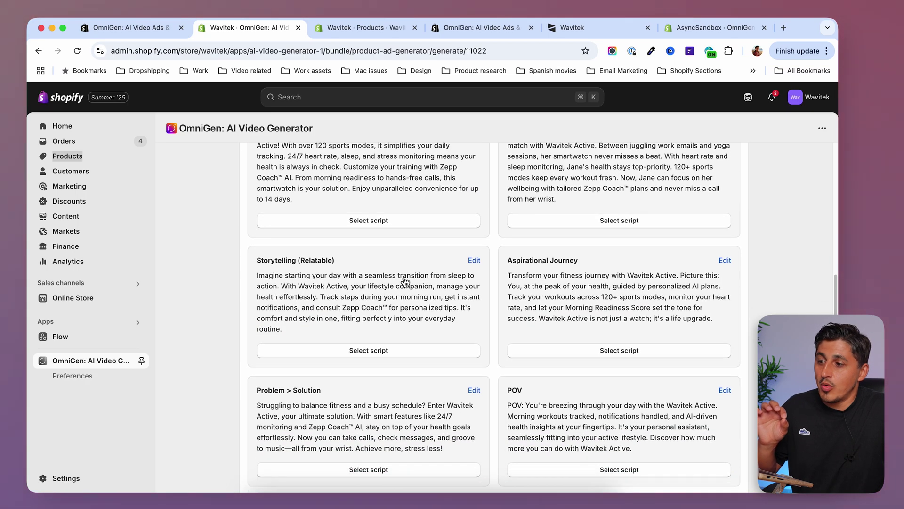
click(405, 283)
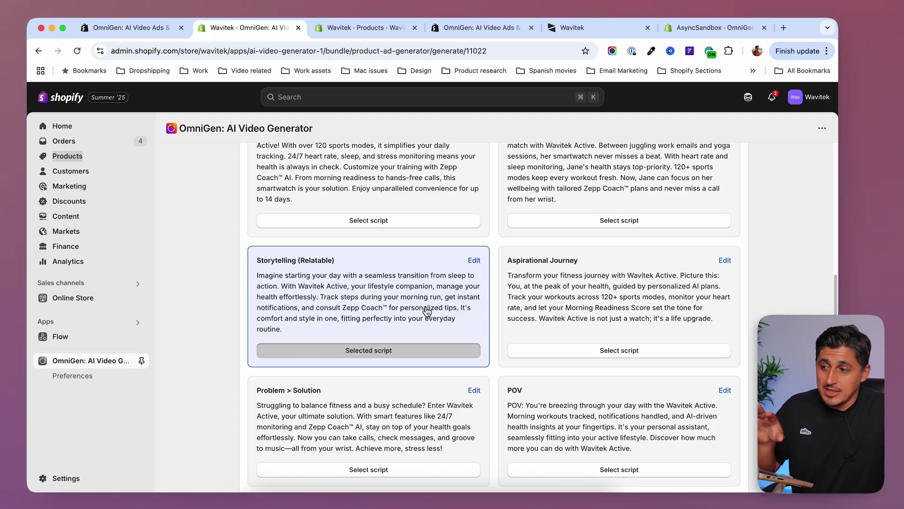
scroll(565, 386, down, 3)
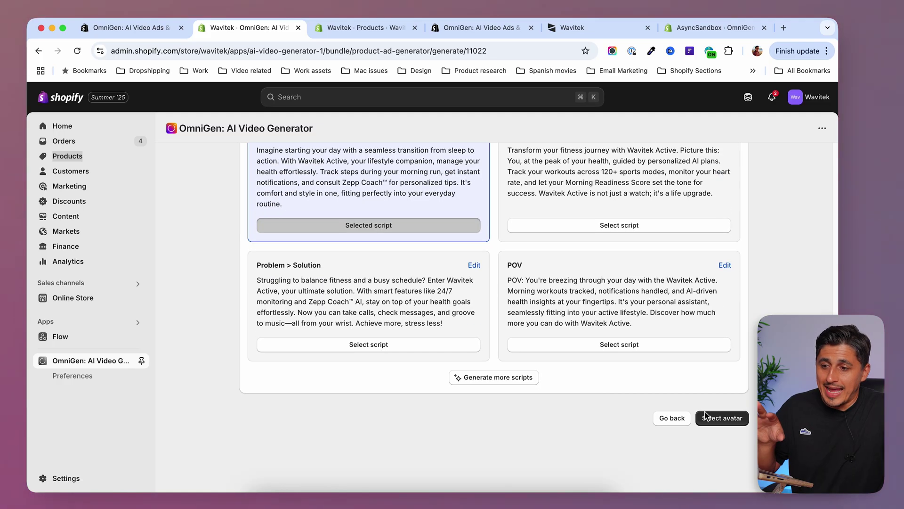
click(734, 421)
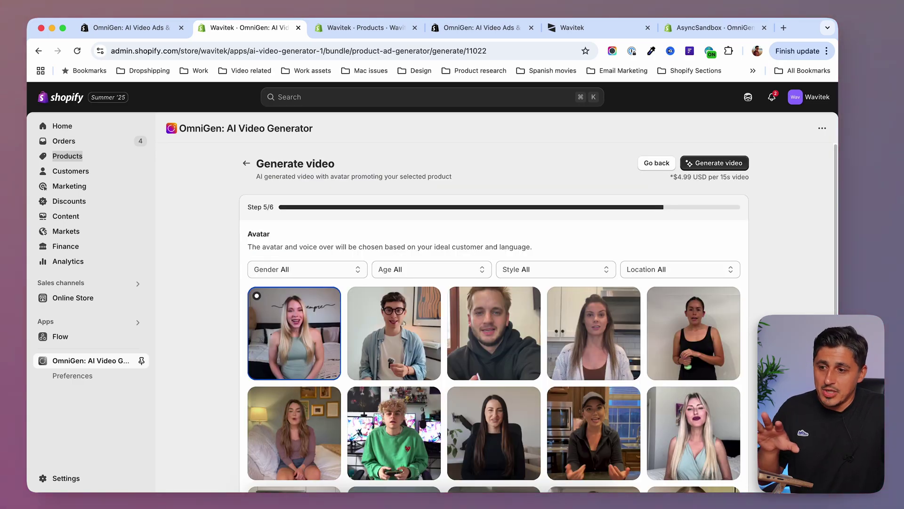
Look through the first page of available avatars and the filters offered for them
scroll(494, 315, down, 3)
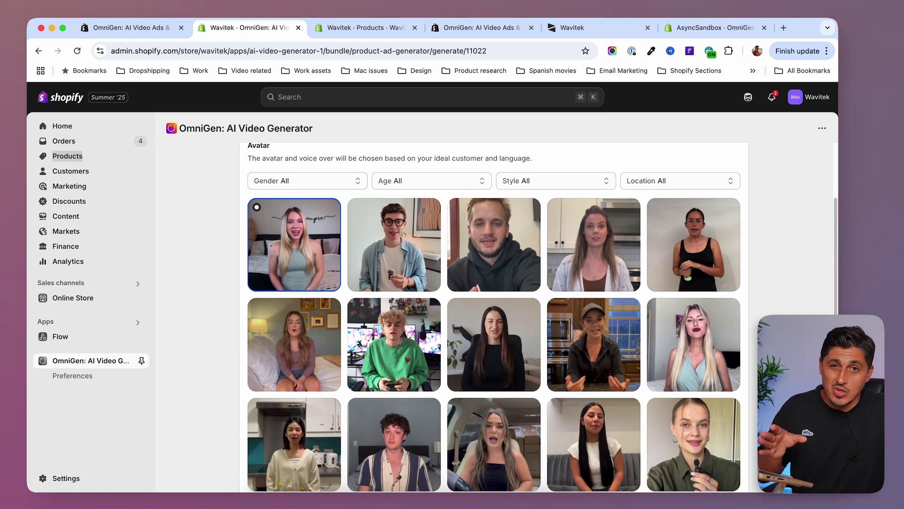
scroll(494, 315, down, 3)
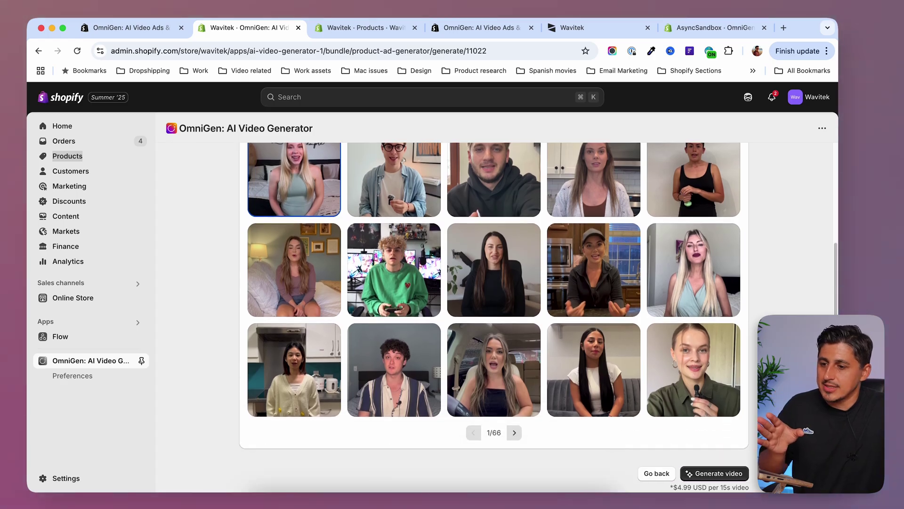
scroll(494, 316, up, 6)
scroll(494, 316, down, 2)
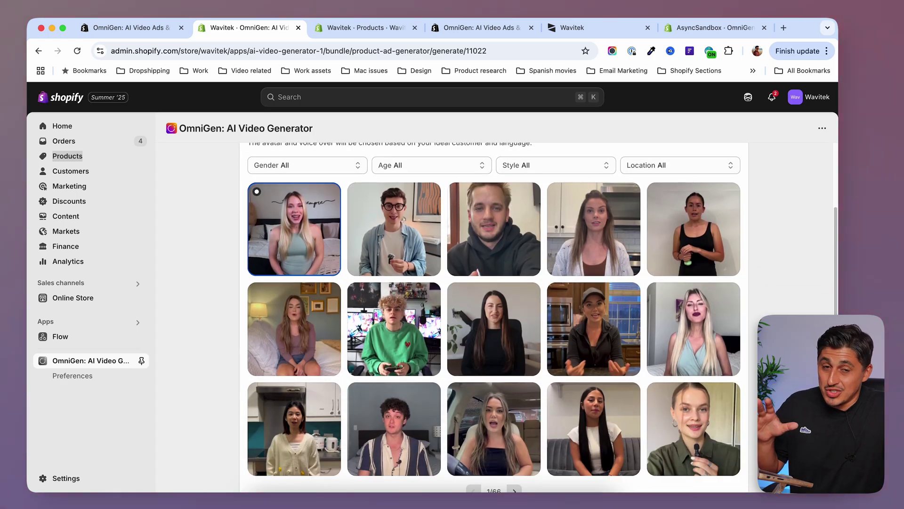
scroll(493, 316, down, 1)
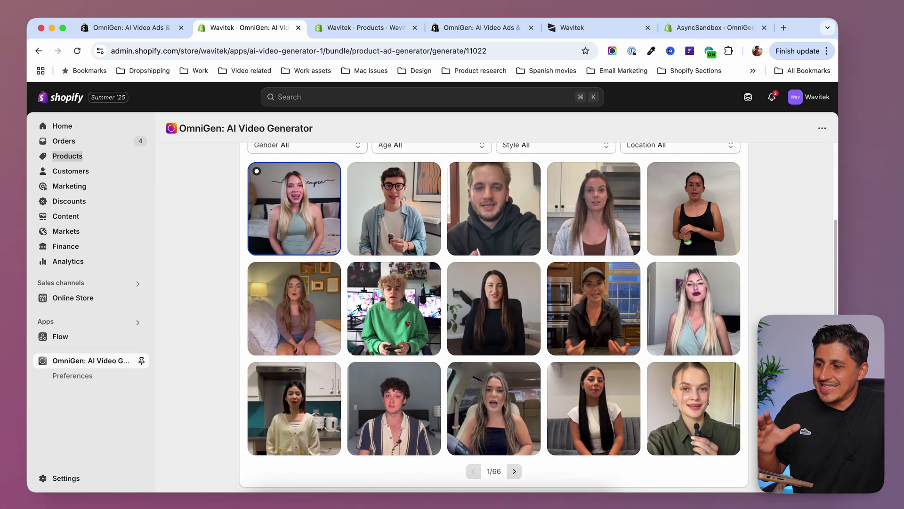
scroll(597, 411, down, 2)
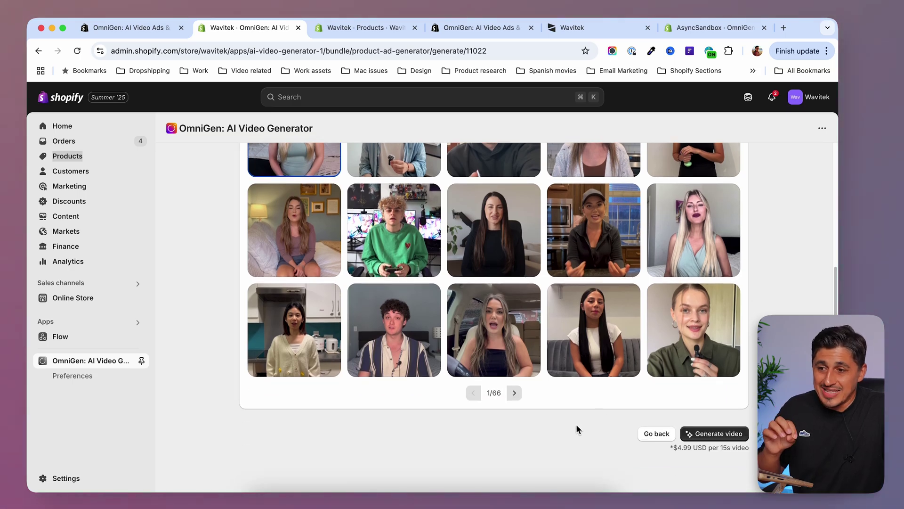
scroll(576, 424, up, 5)
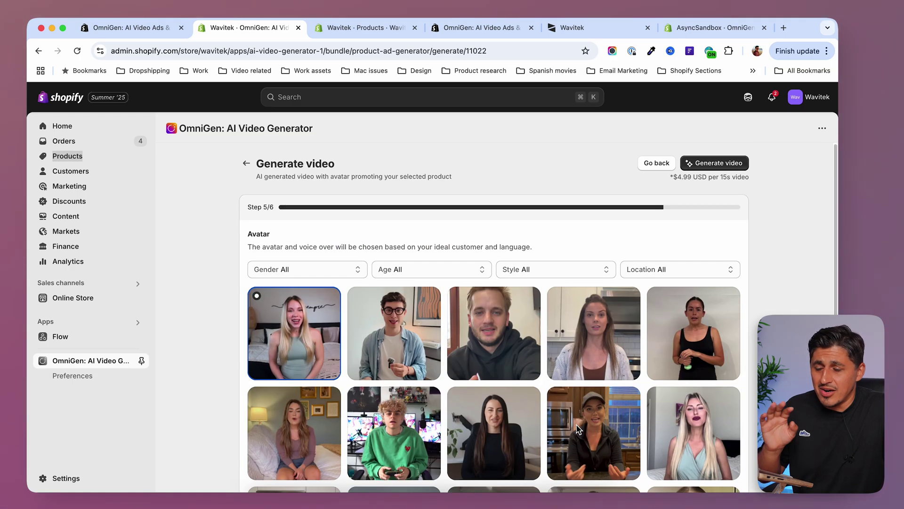
Filter the avatars to gender Female and age Adult
click(307, 270)
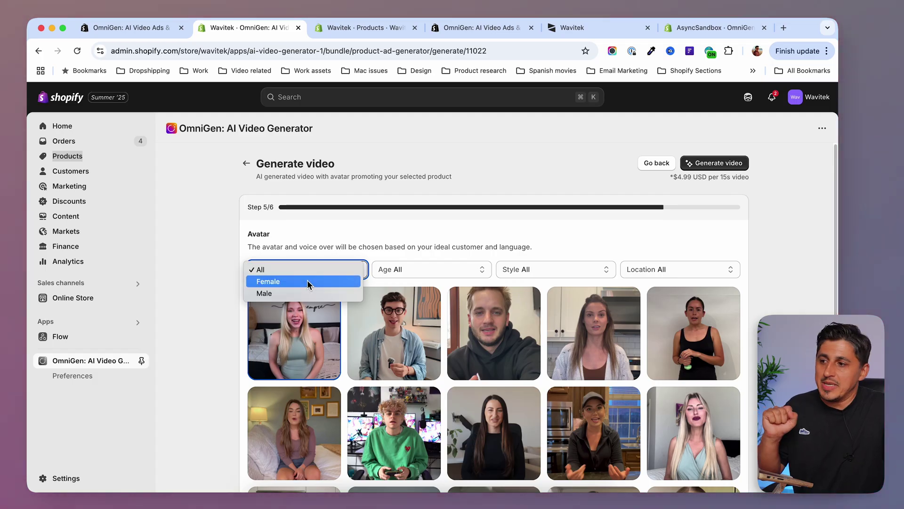
click(307, 282)
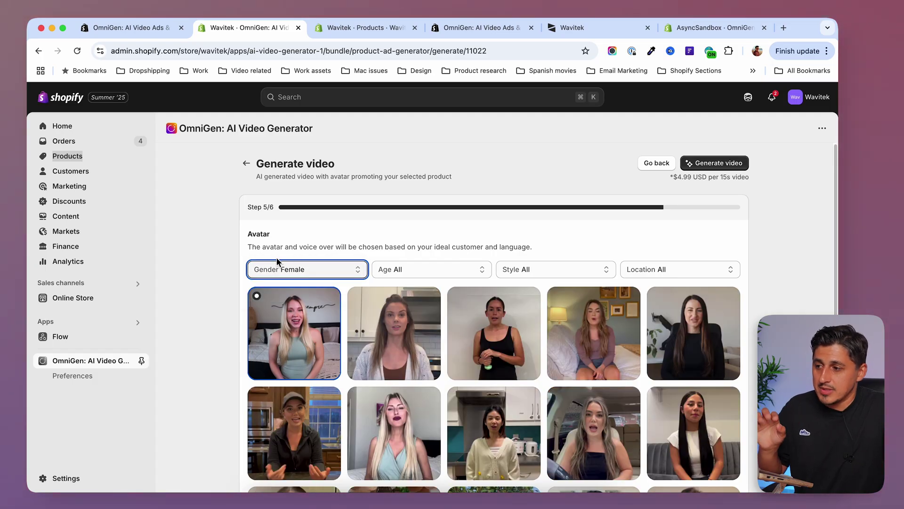
scroll(330, 264, down, 2)
click(406, 222)
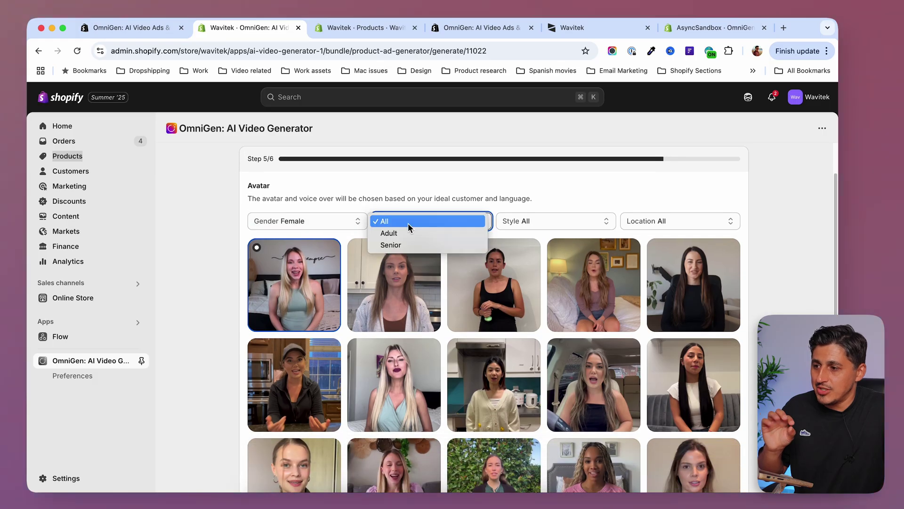
click(455, 236)
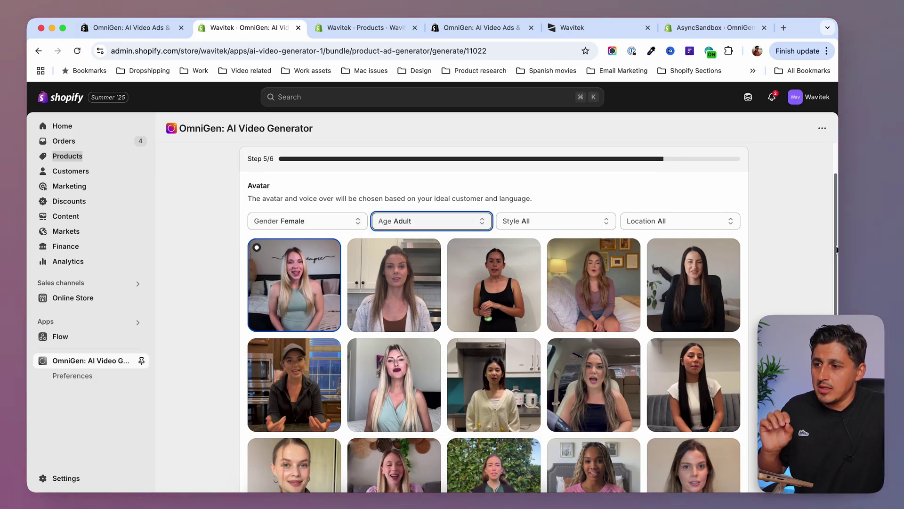
scroll(547, 232, up, 2)
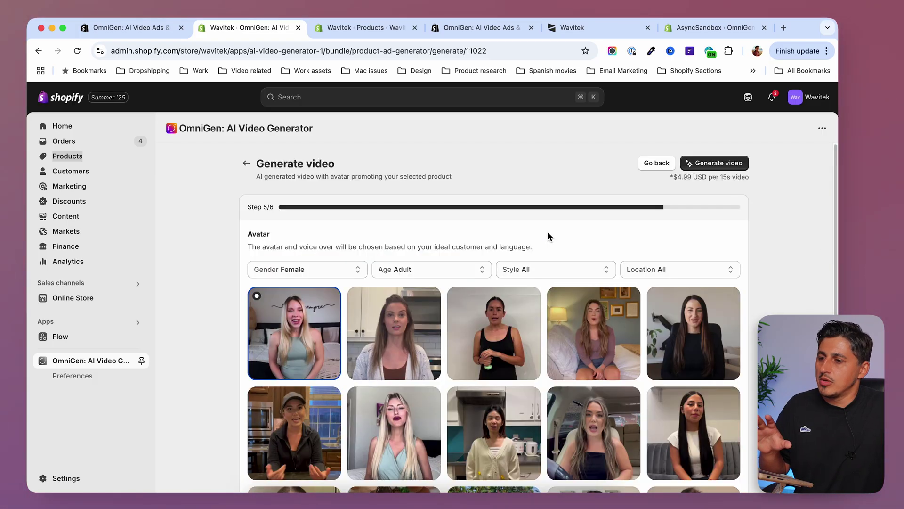
Browse the filtered adult female avatars across the result pages, up to page 13
scroll(547, 233, down, 5)
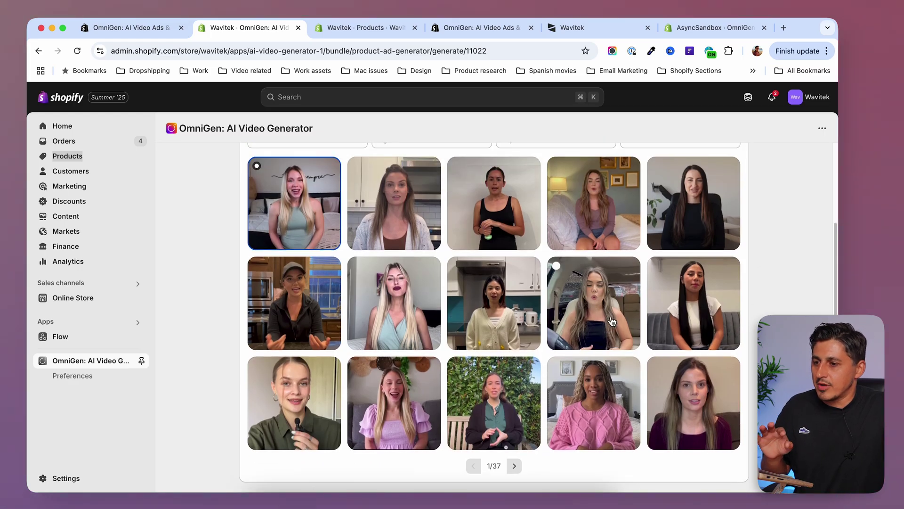
scroll(607, 329, down, 4)
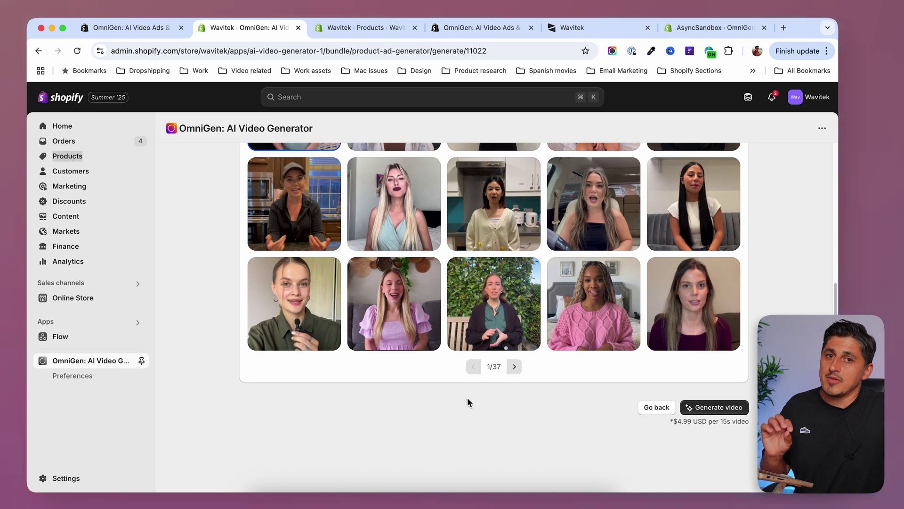
click(515, 367)
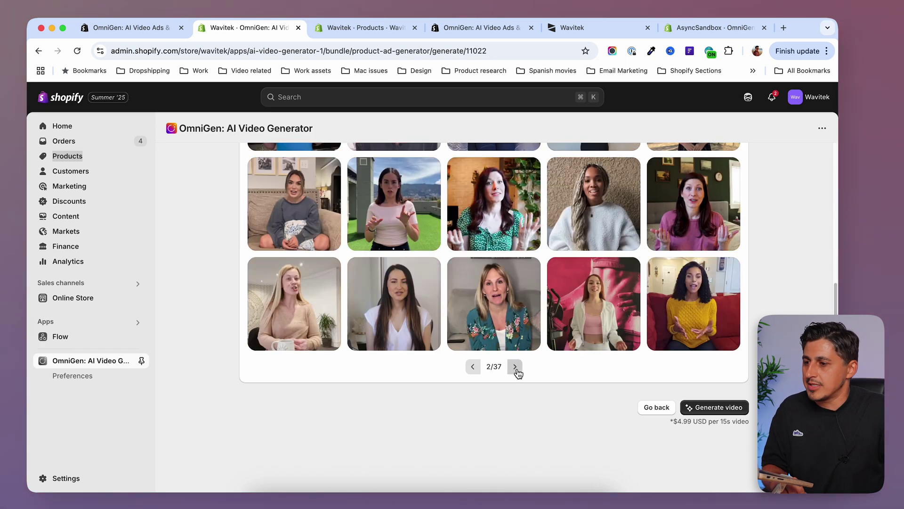
scroll(500, 428, up, 10)
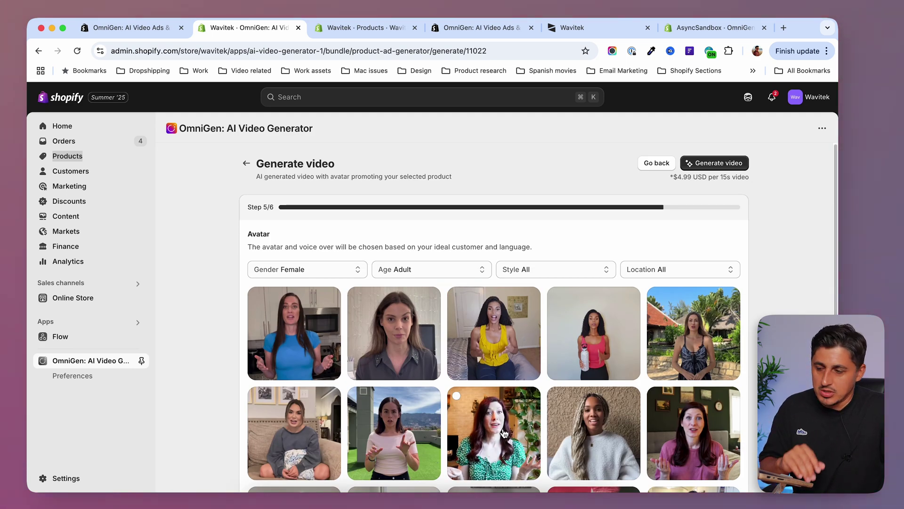
scroll(502, 427, down, 10)
scroll(502, 426, up, 7)
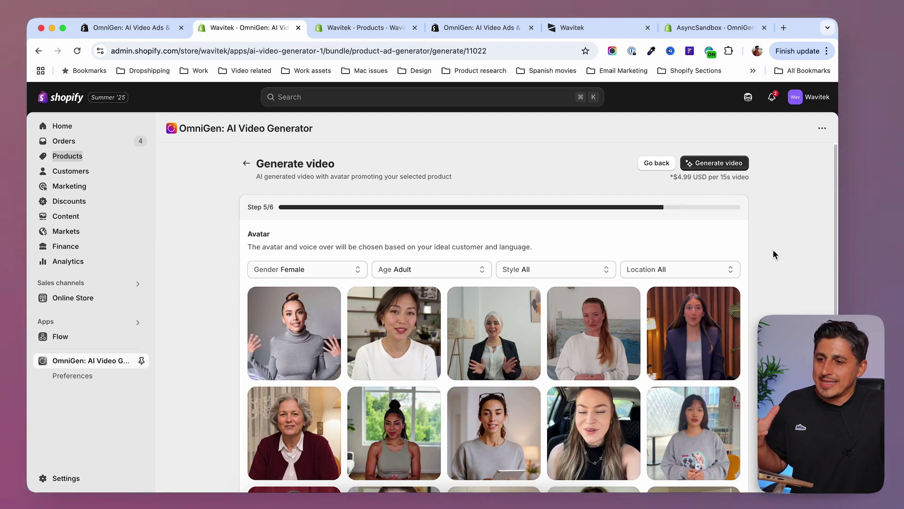
scroll(774, 250, down, 3)
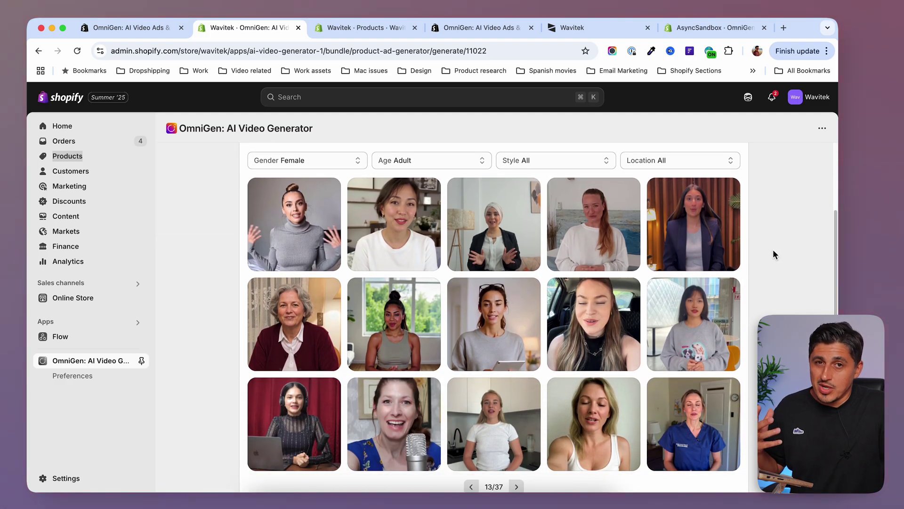
scroll(773, 250, down, 2)
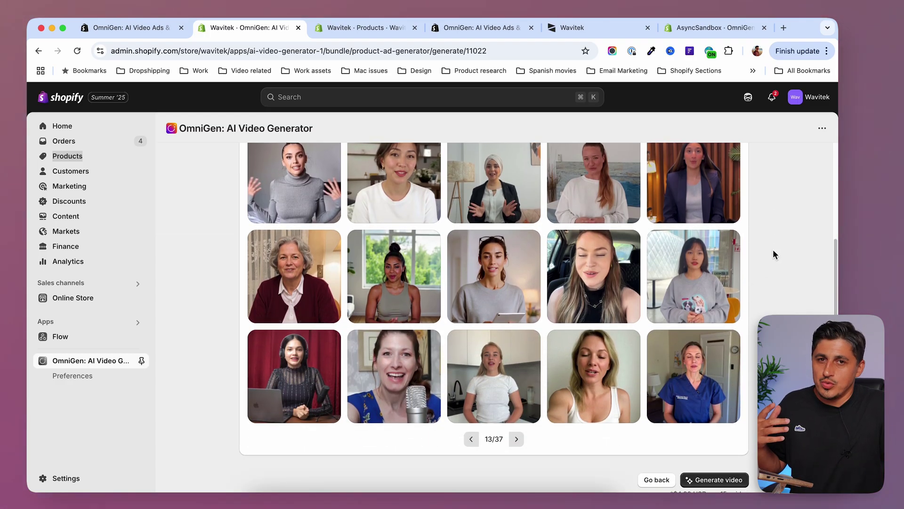
Select the avatar with the hair bun and green tank top in front of the window and generate the video
mouse_move(687, 391)
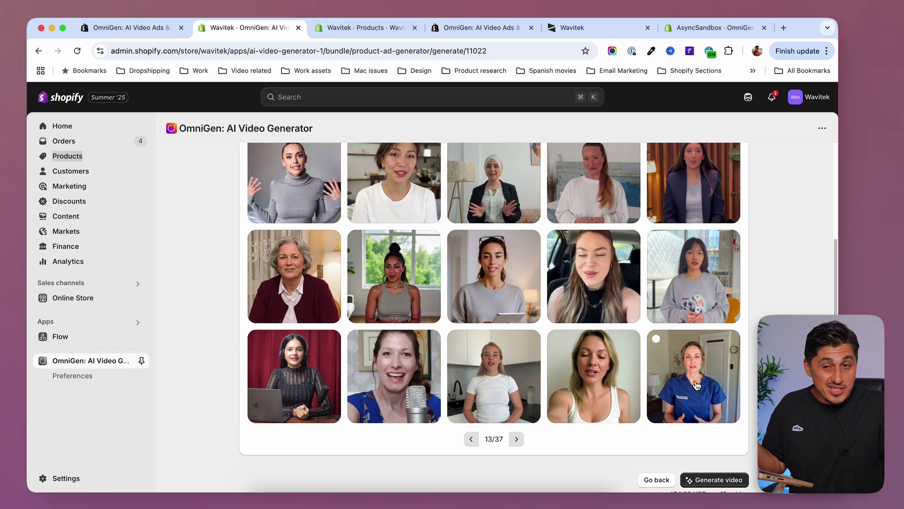
click(379, 265)
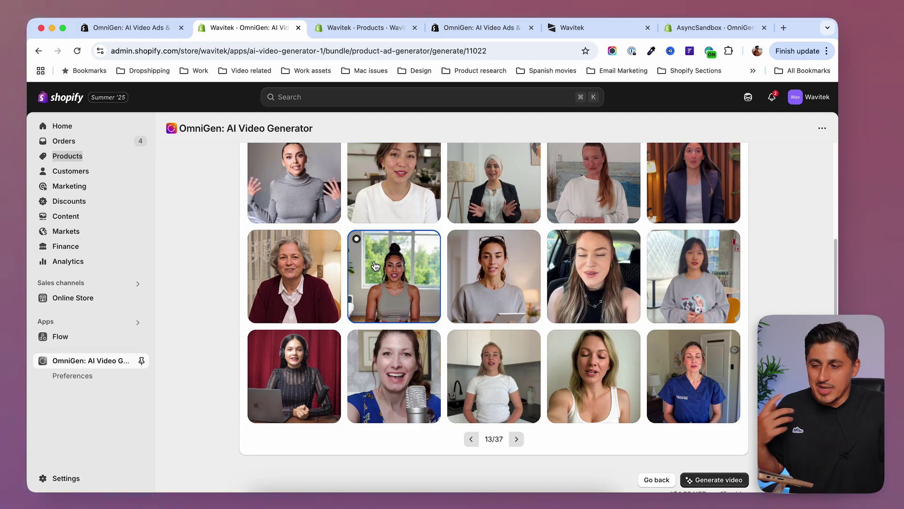
scroll(494, 298, down, 2)
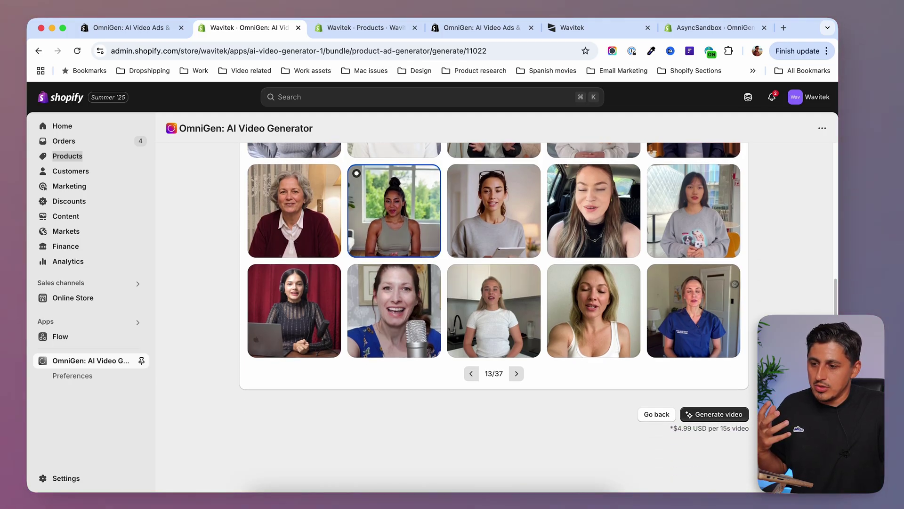
click(719, 426)
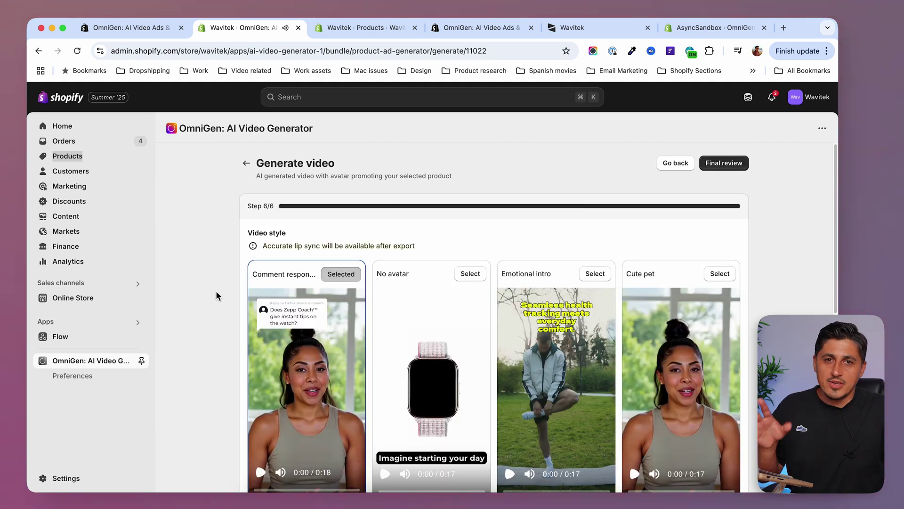
Look through the generated video styles and play the Comment response preview
scroll(216, 289, down, 5)
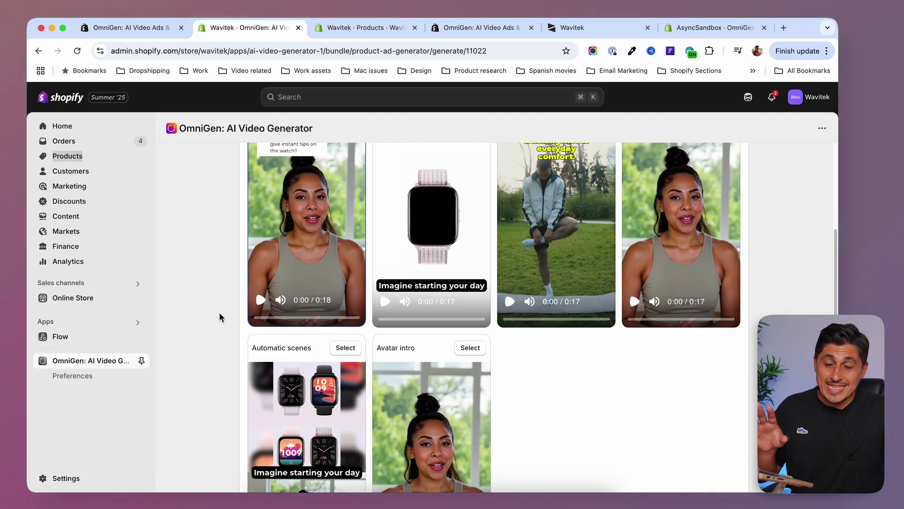
scroll(220, 317, up, 3)
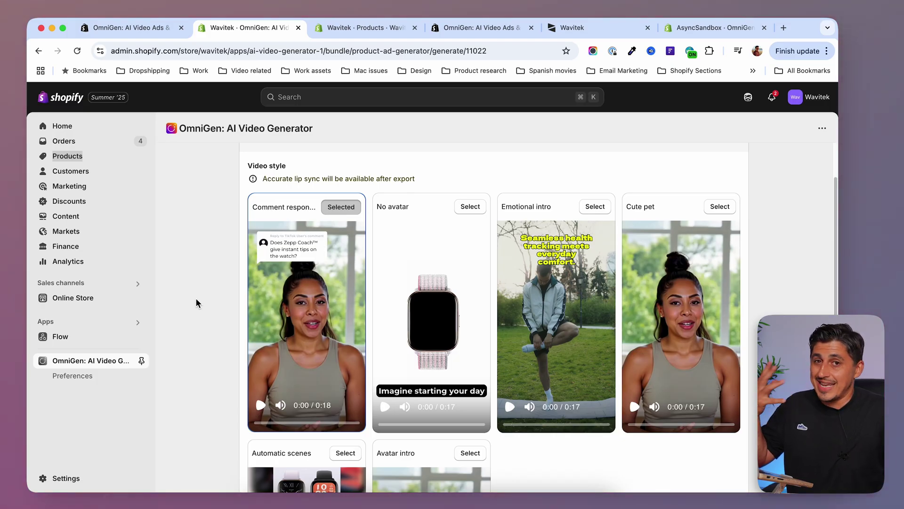
click(260, 406)
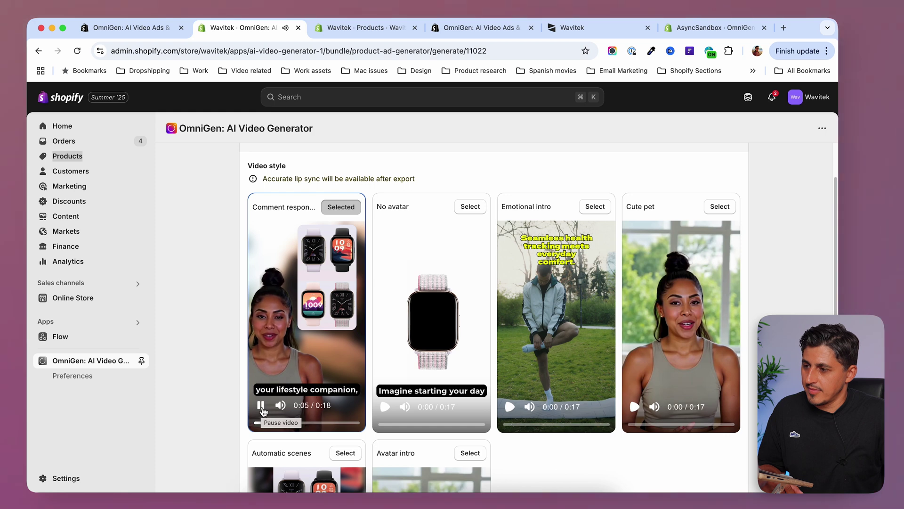
click(261, 407)
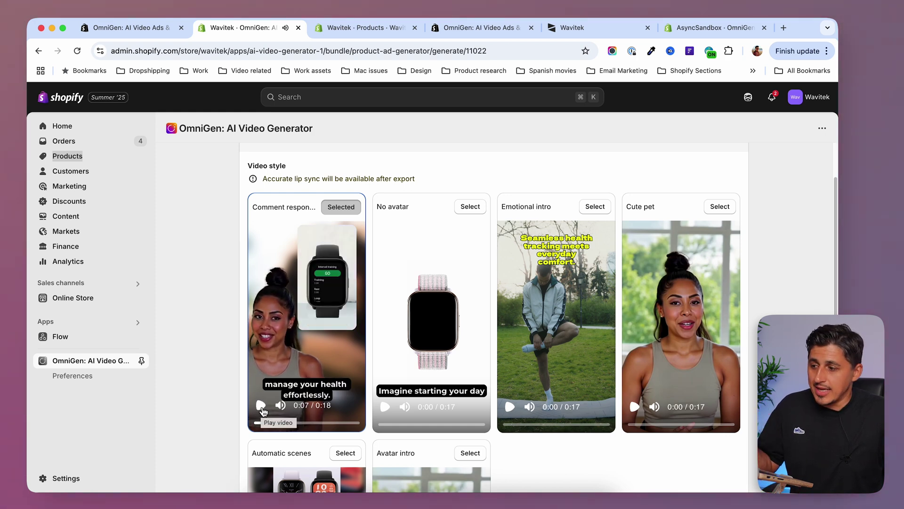
click(262, 406)
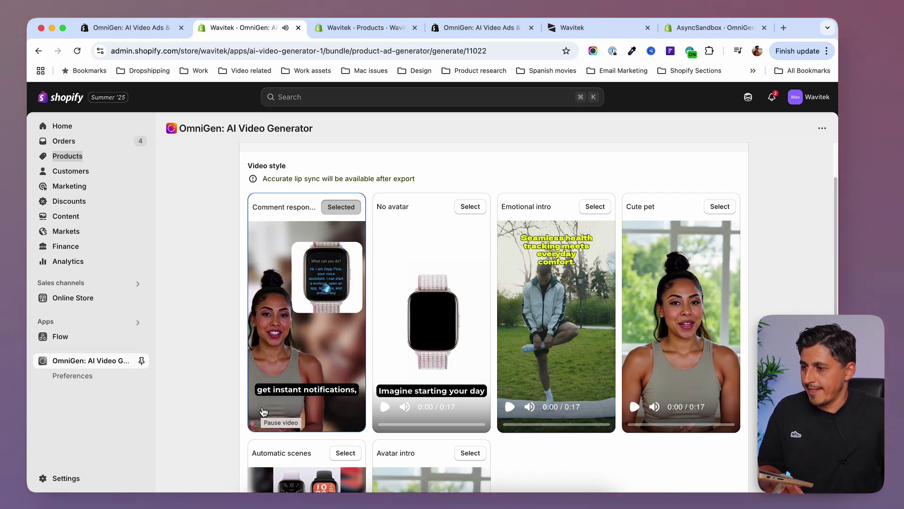
mouse_move(262, 409)
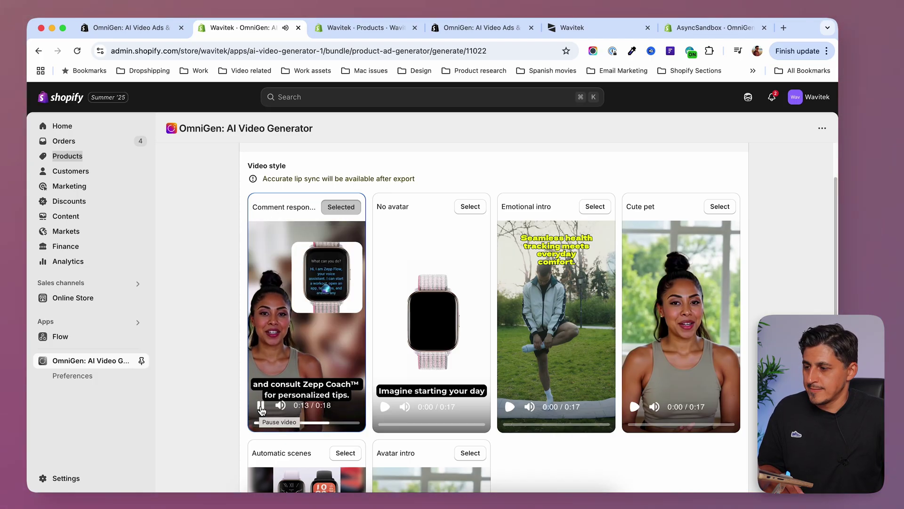
click(261, 406)
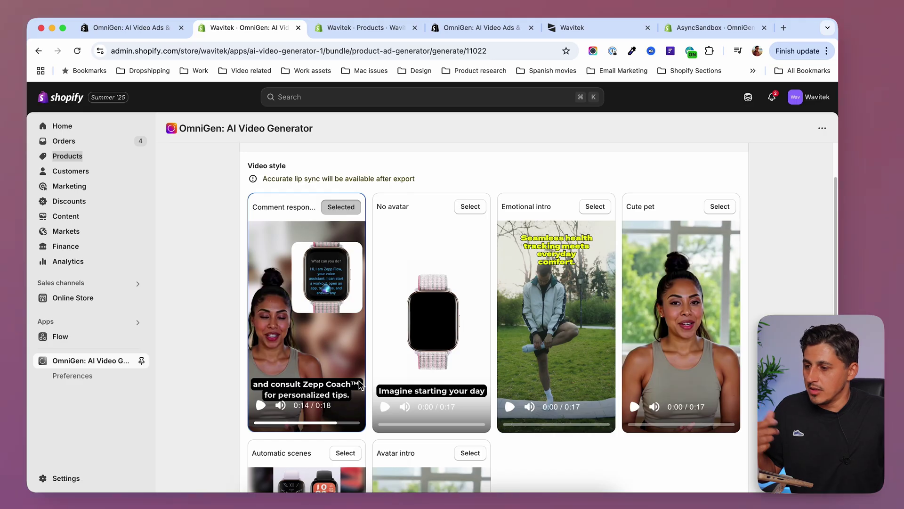
Play the No avatar and Emotional intro style previews to compare them
click(385, 410)
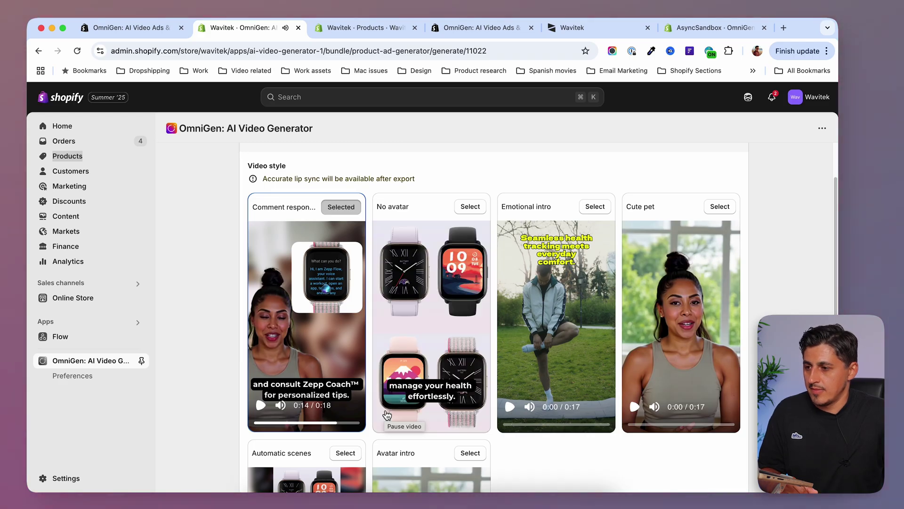
click(386, 410)
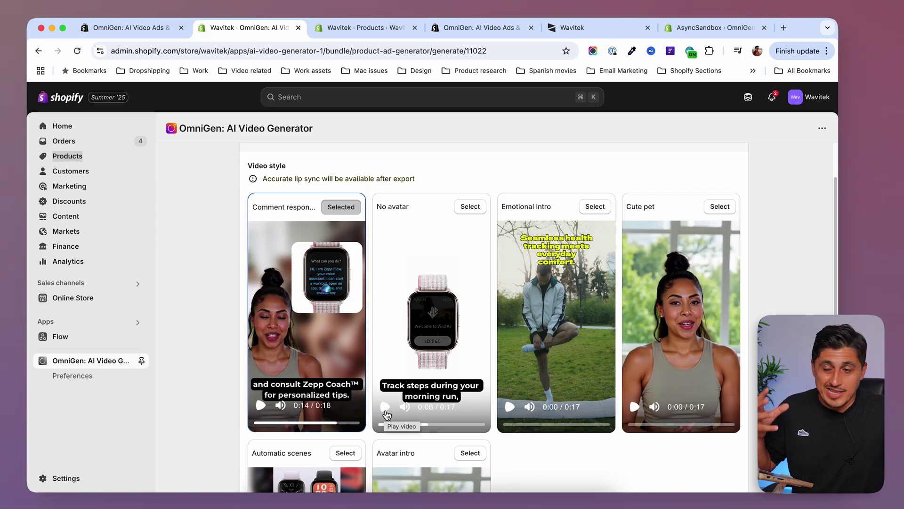
click(511, 408)
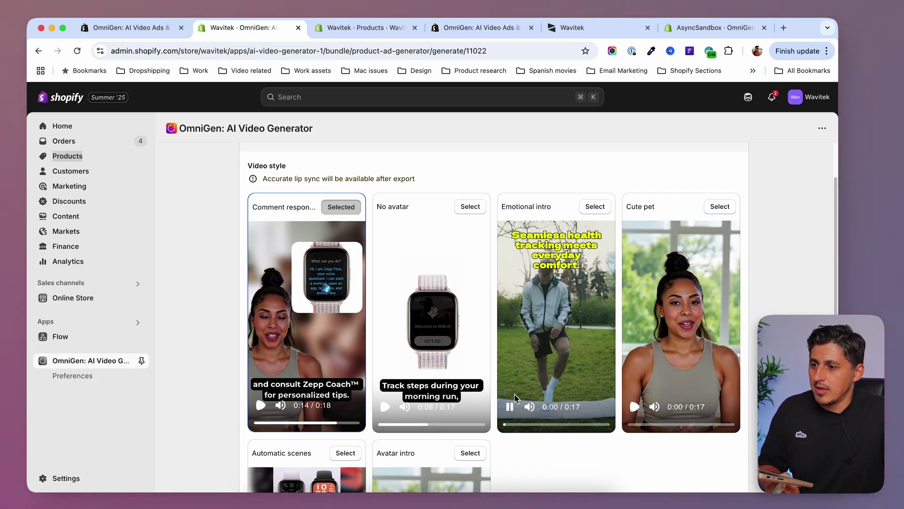
mouse_move(517, 415)
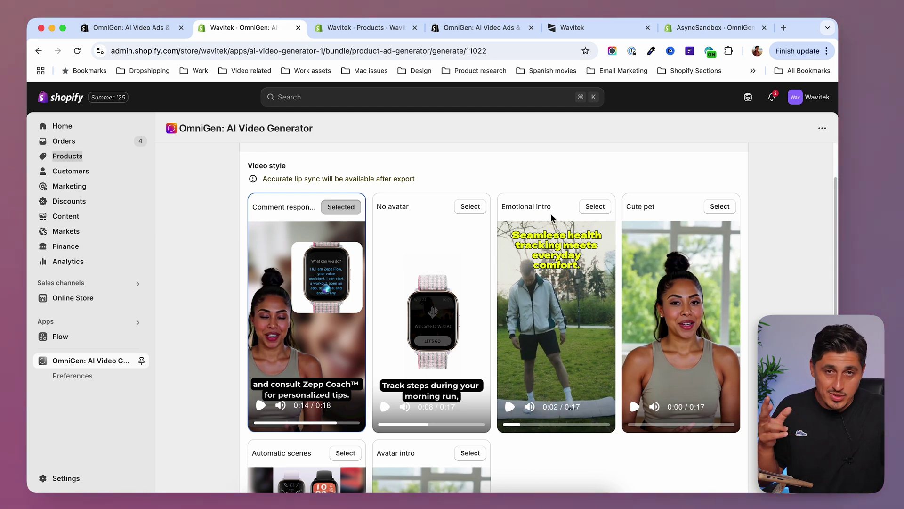
click(512, 408)
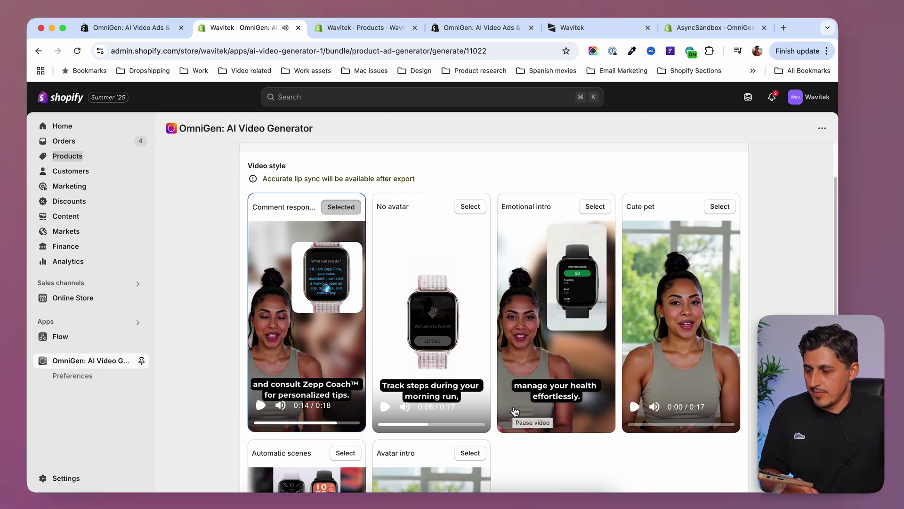
click(513, 411)
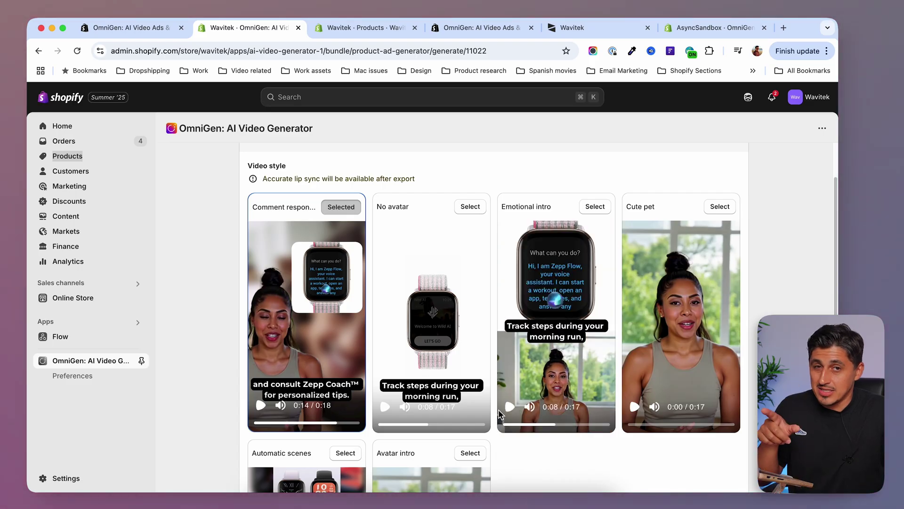
Play the Automatic scenes and Avatar intro style previews to compare them
scroll(500, 414, down, 5)
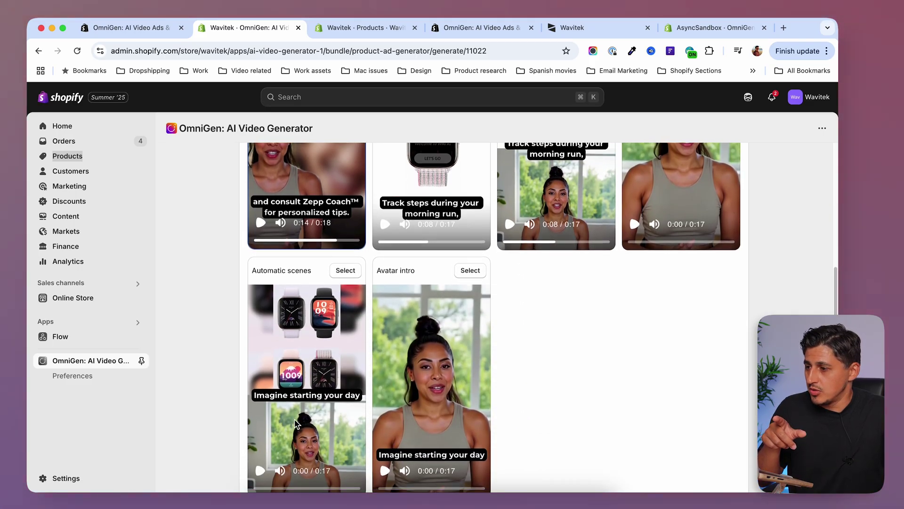
scroll(296, 423, down, 1)
scroll(299, 391, down, 2)
click(261, 406)
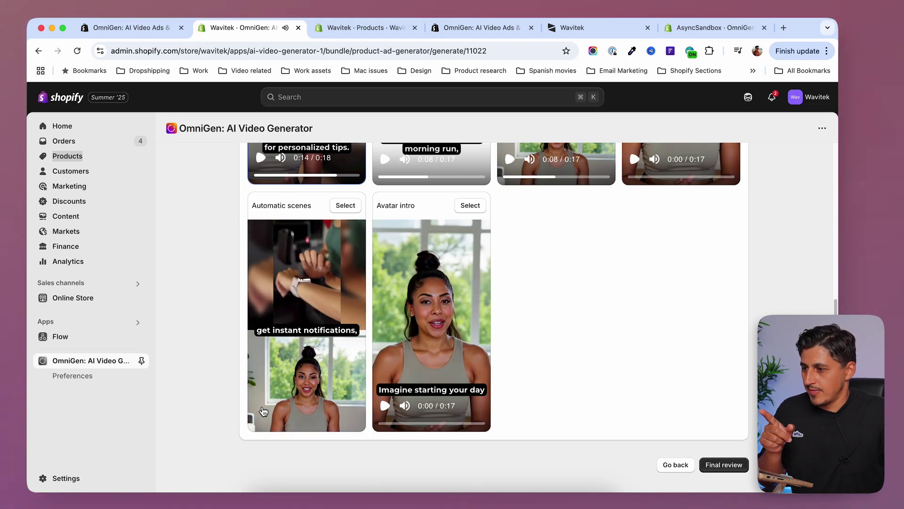
click(263, 411)
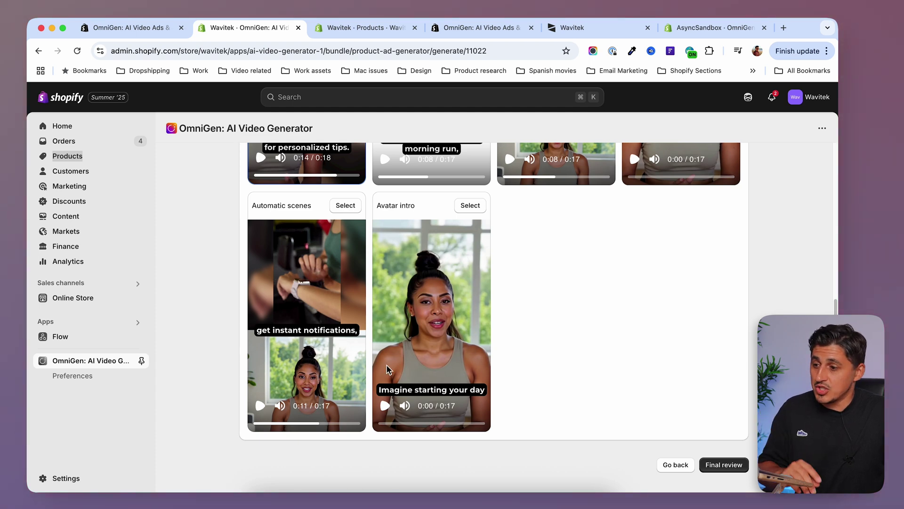
click(388, 411)
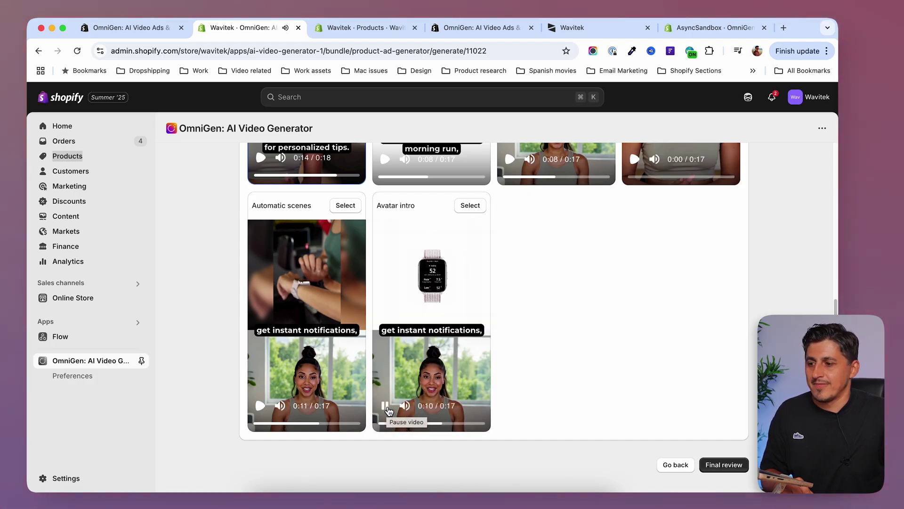
click(386, 408)
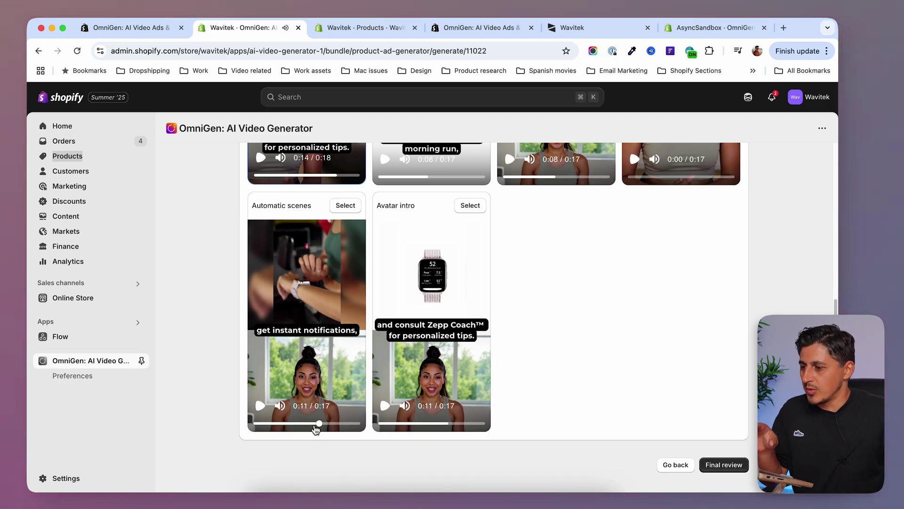
Replay the Automatic scenes preview from the start, choose it as the video style, and continue to the final review
drag(317, 423, 247, 428)
click(260, 406)
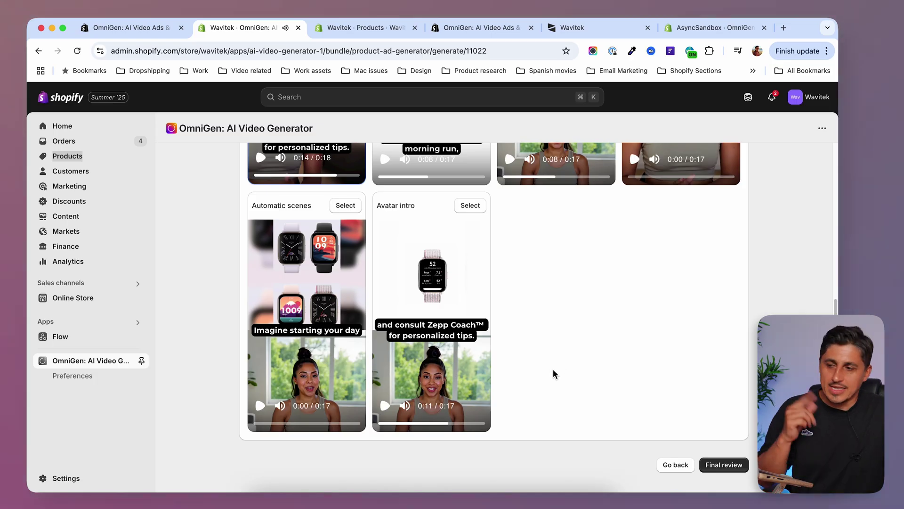
click(345, 206)
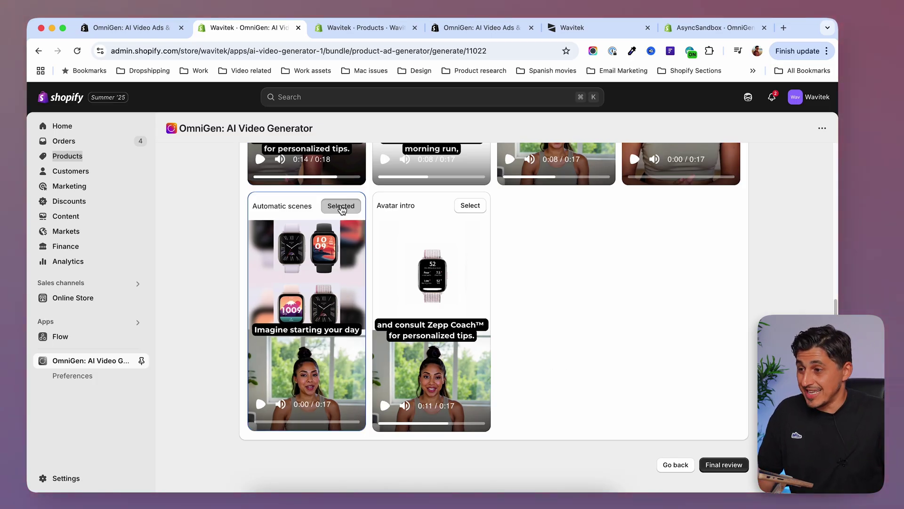
click(724, 464)
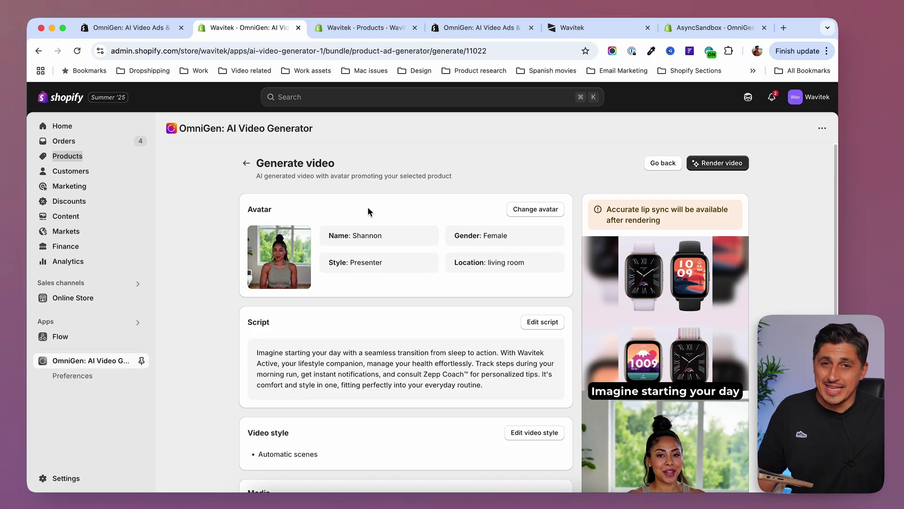
Review the avatar, script, video style, media and caption settings, checking the script and style editing options without changing them
click(544, 323)
click(647, 255)
scroll(560, 367, down, 4)
click(532, 335)
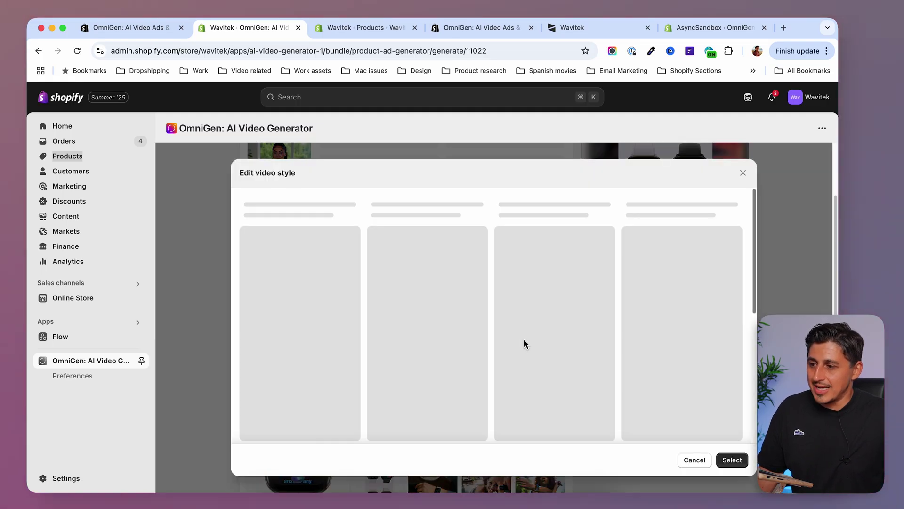
click(743, 173)
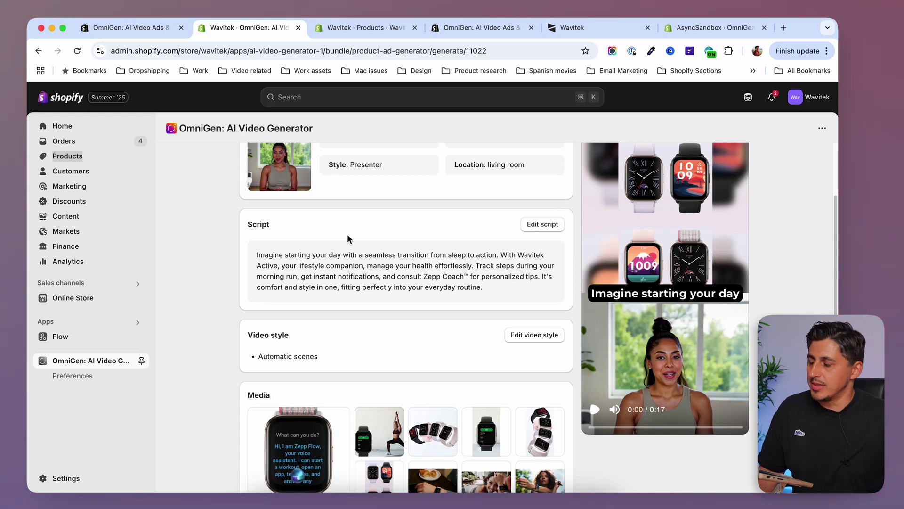
scroll(229, 344, down, 3)
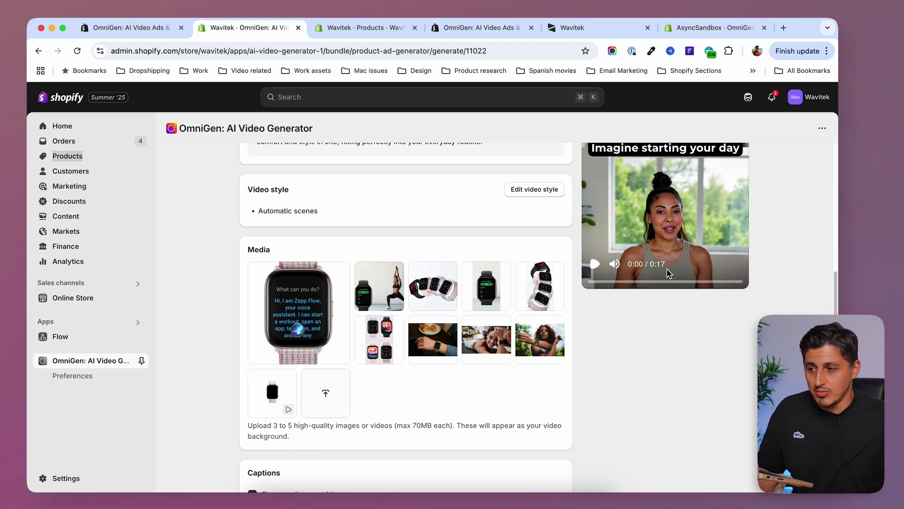
scroll(404, 402, down, 2)
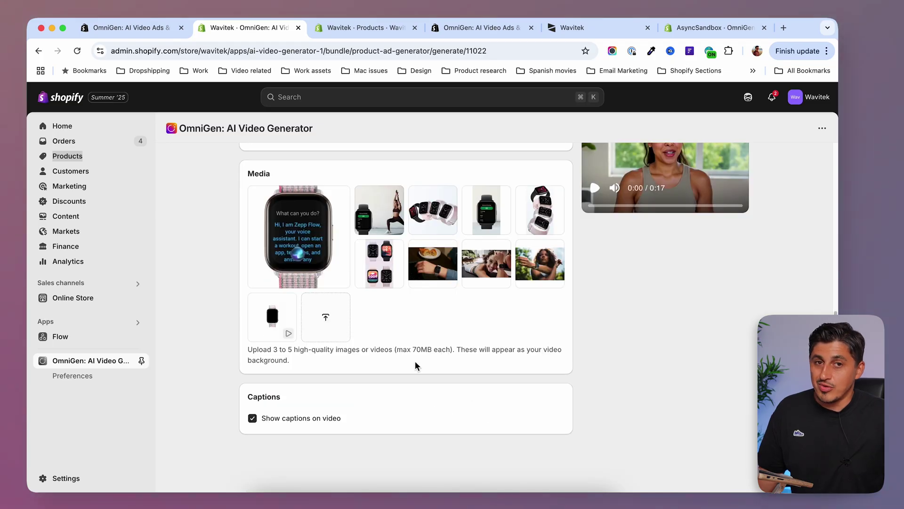
scroll(591, 357, up, 5)
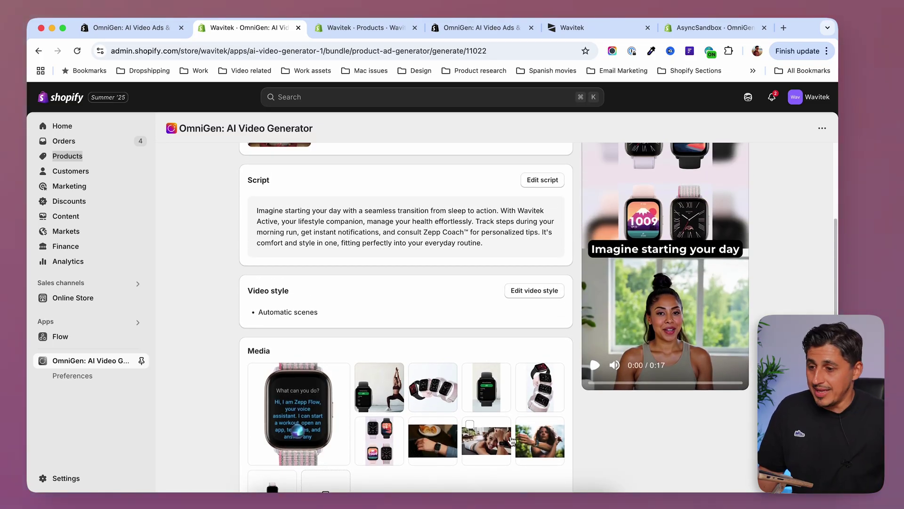
scroll(635, 447, up, 4)
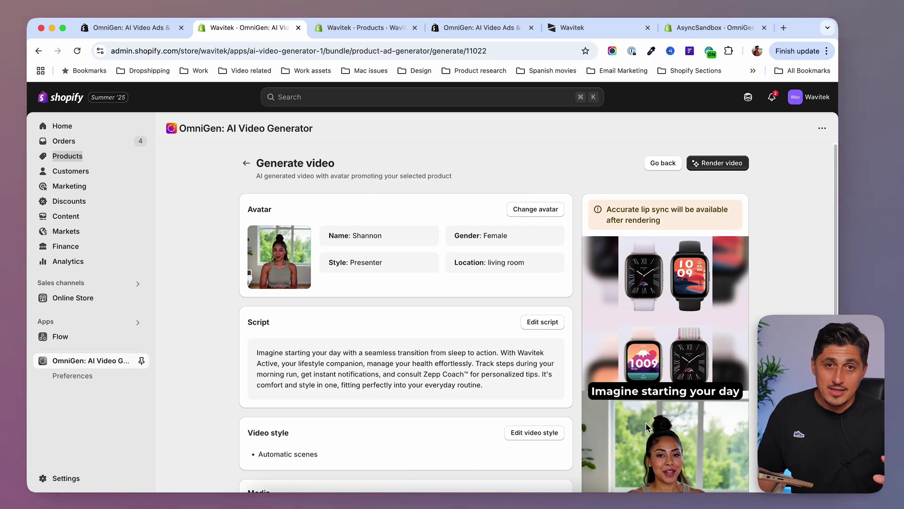
Render the video and play the rendered result
click(712, 163)
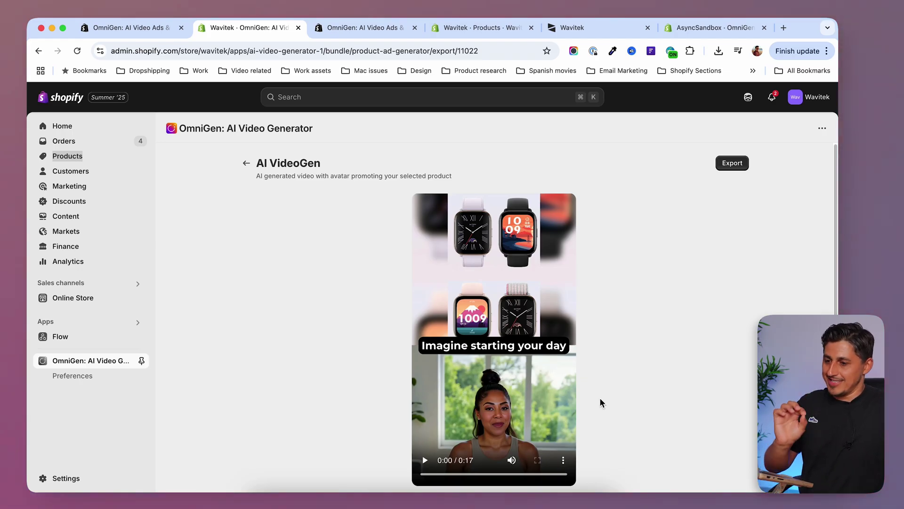
click(425, 460)
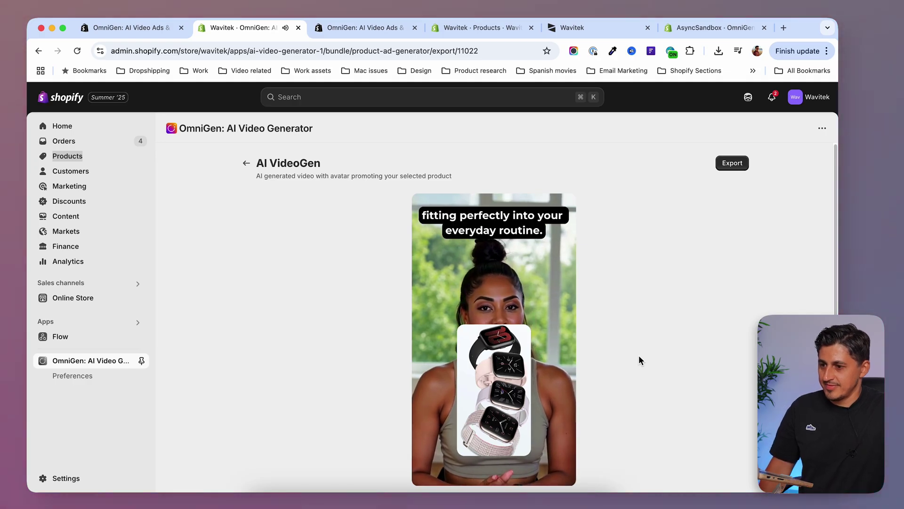
Download the rendered video through the player's own options
scroll(682, 302, down, 1)
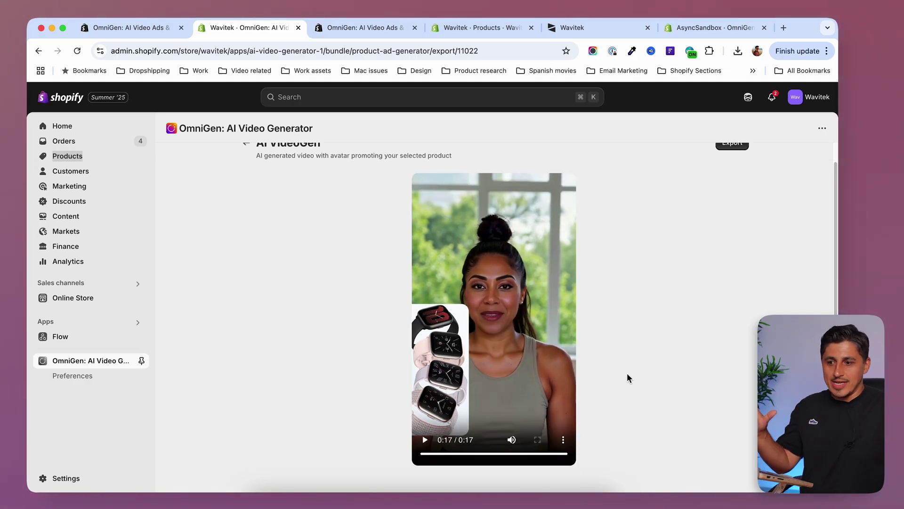
click(563, 440)
click(528, 394)
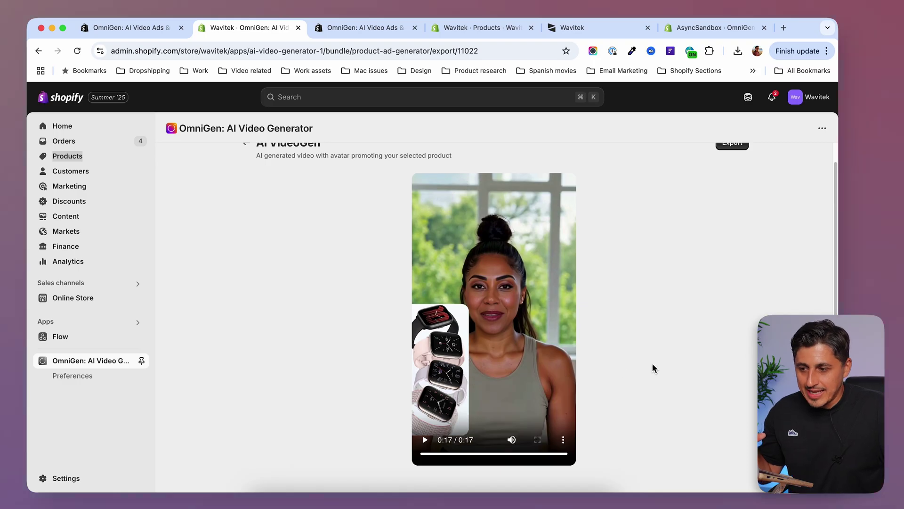
Switch to Finder and play a preview of the MP4 in the DONE Ads folder
click(261, 499)
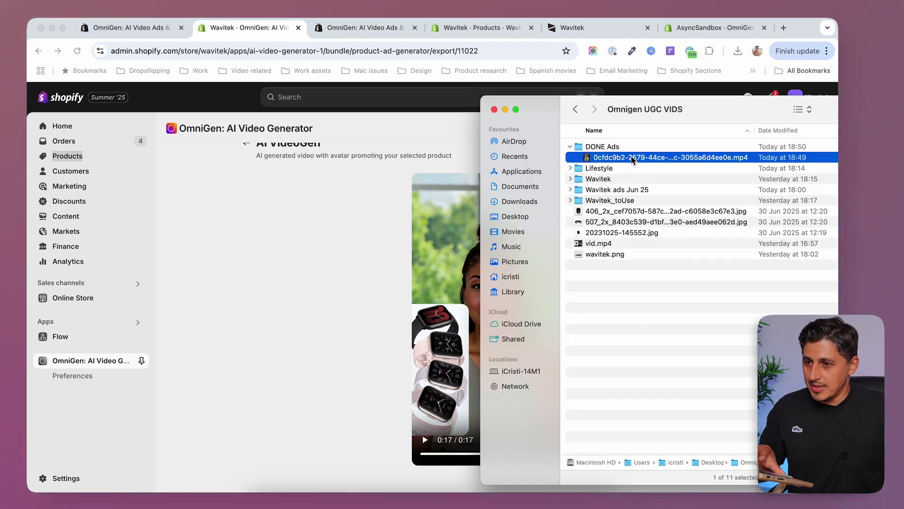
key(space)
mouse_move(366, 375)
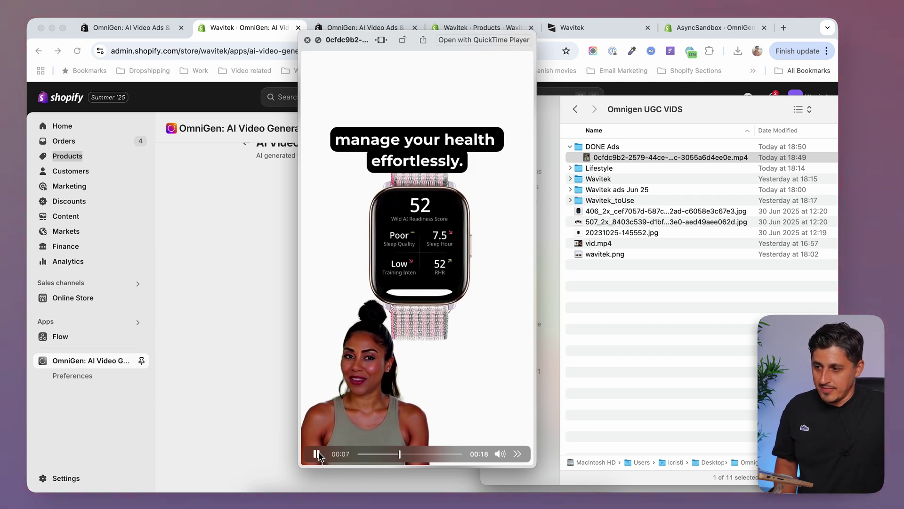
click(317, 454)
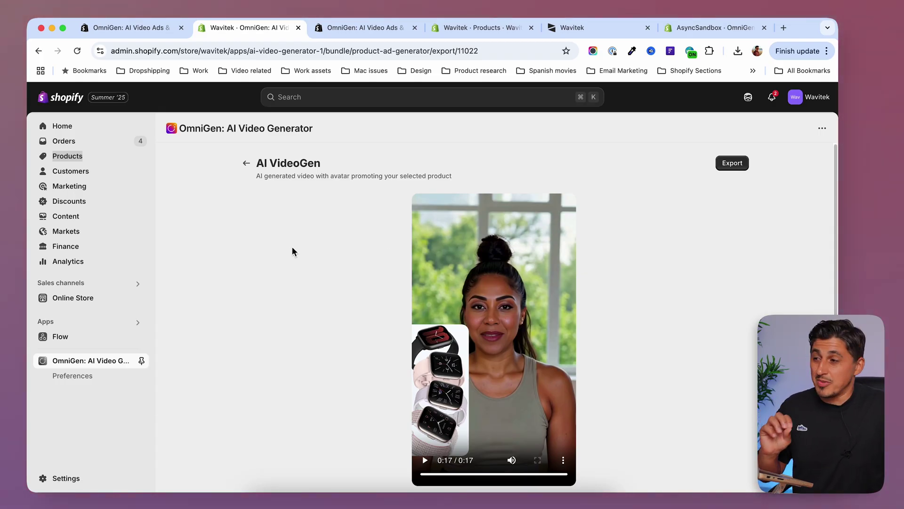
Open the store's product list and switch to the OmniGen listing in the Shopify App Store
click(82, 159)
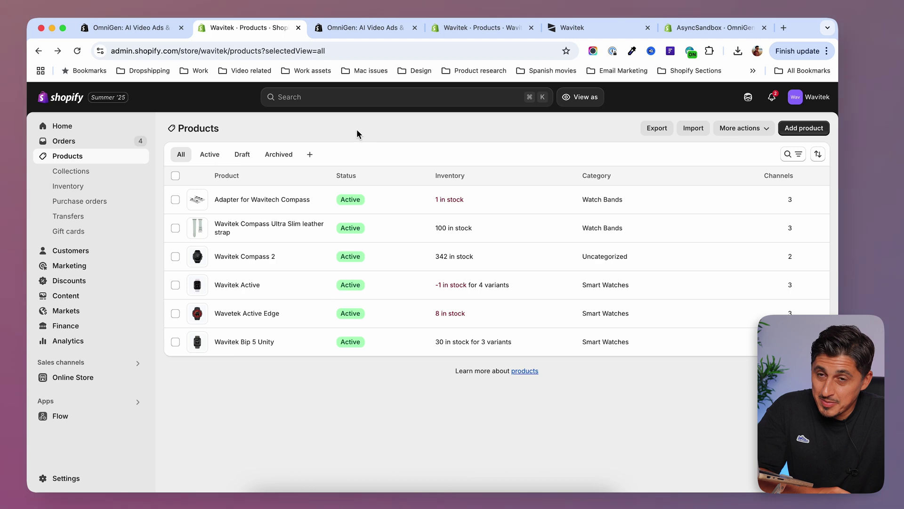
click(375, 28)
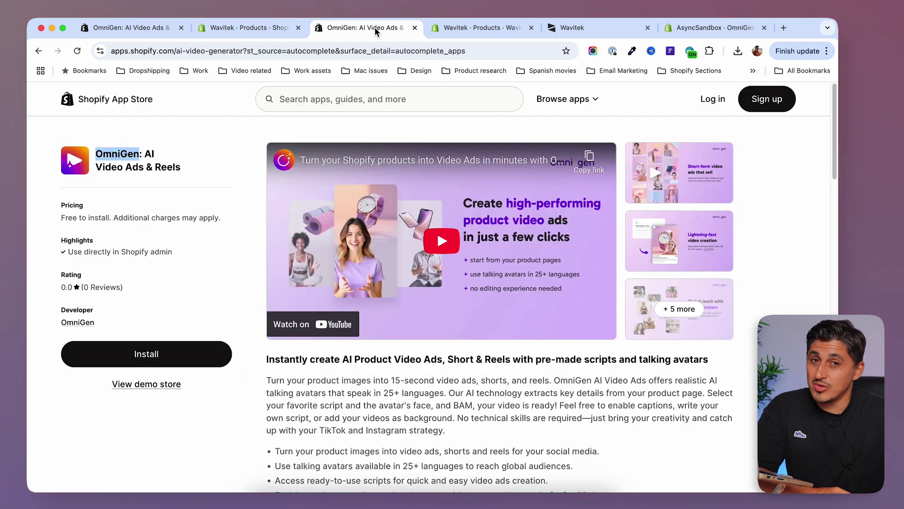